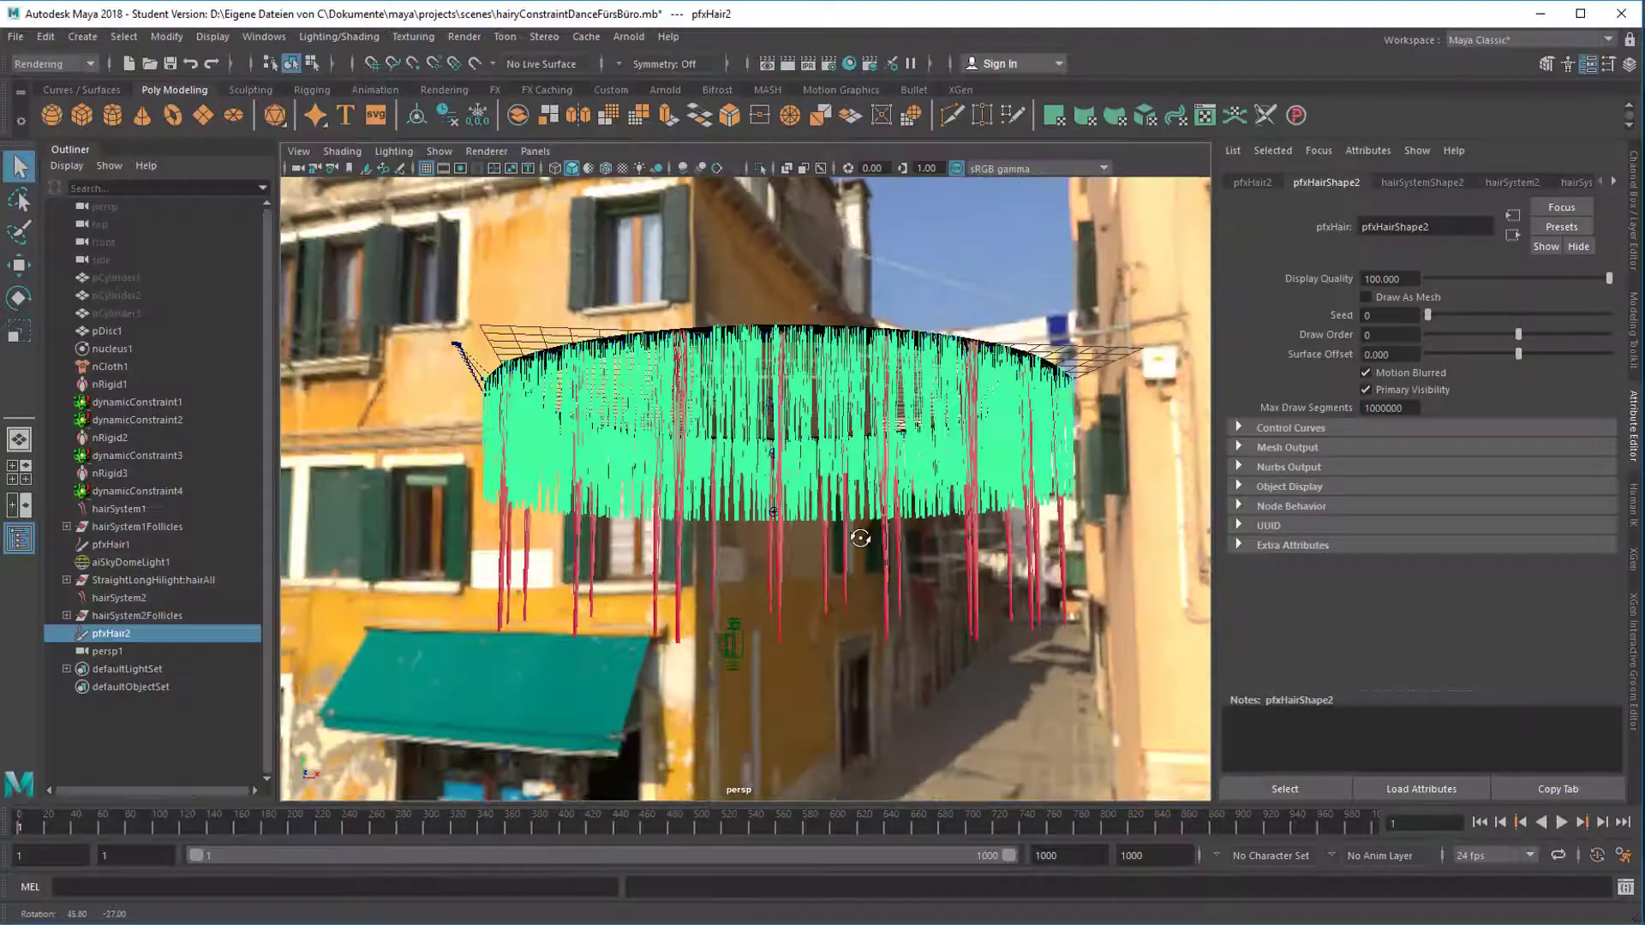
Step: Orbit around the hair ring, viewing it from above, level and below, with the hair deselected
alt+drag(856, 540, 946, 561)
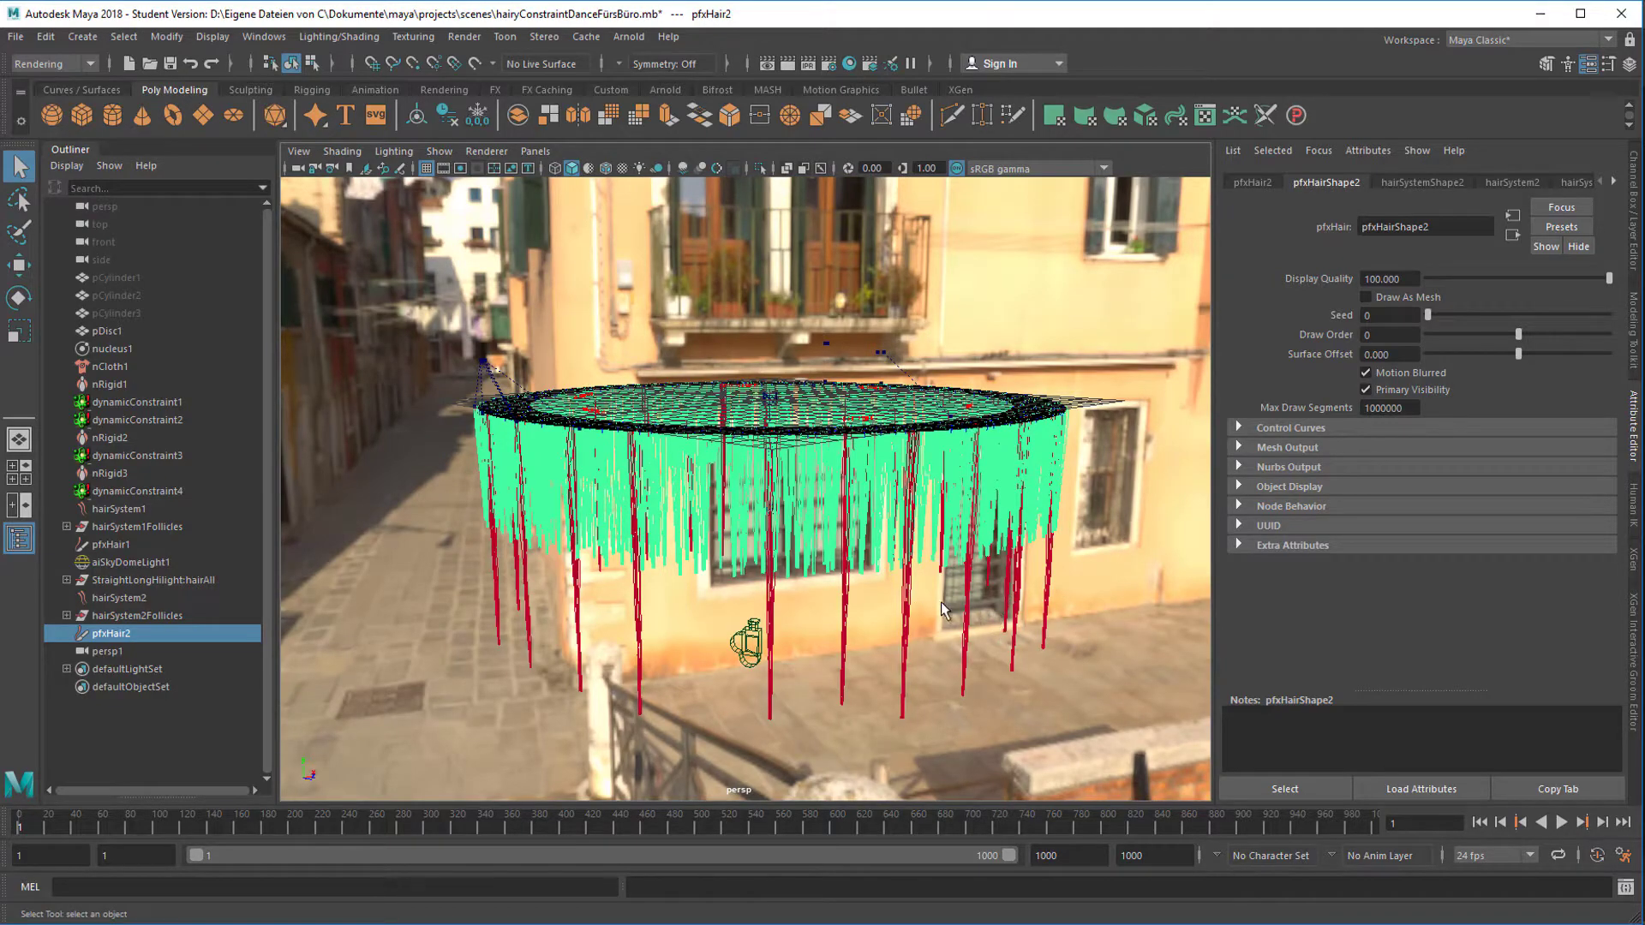
alt+drag(934, 616, 933, 461)
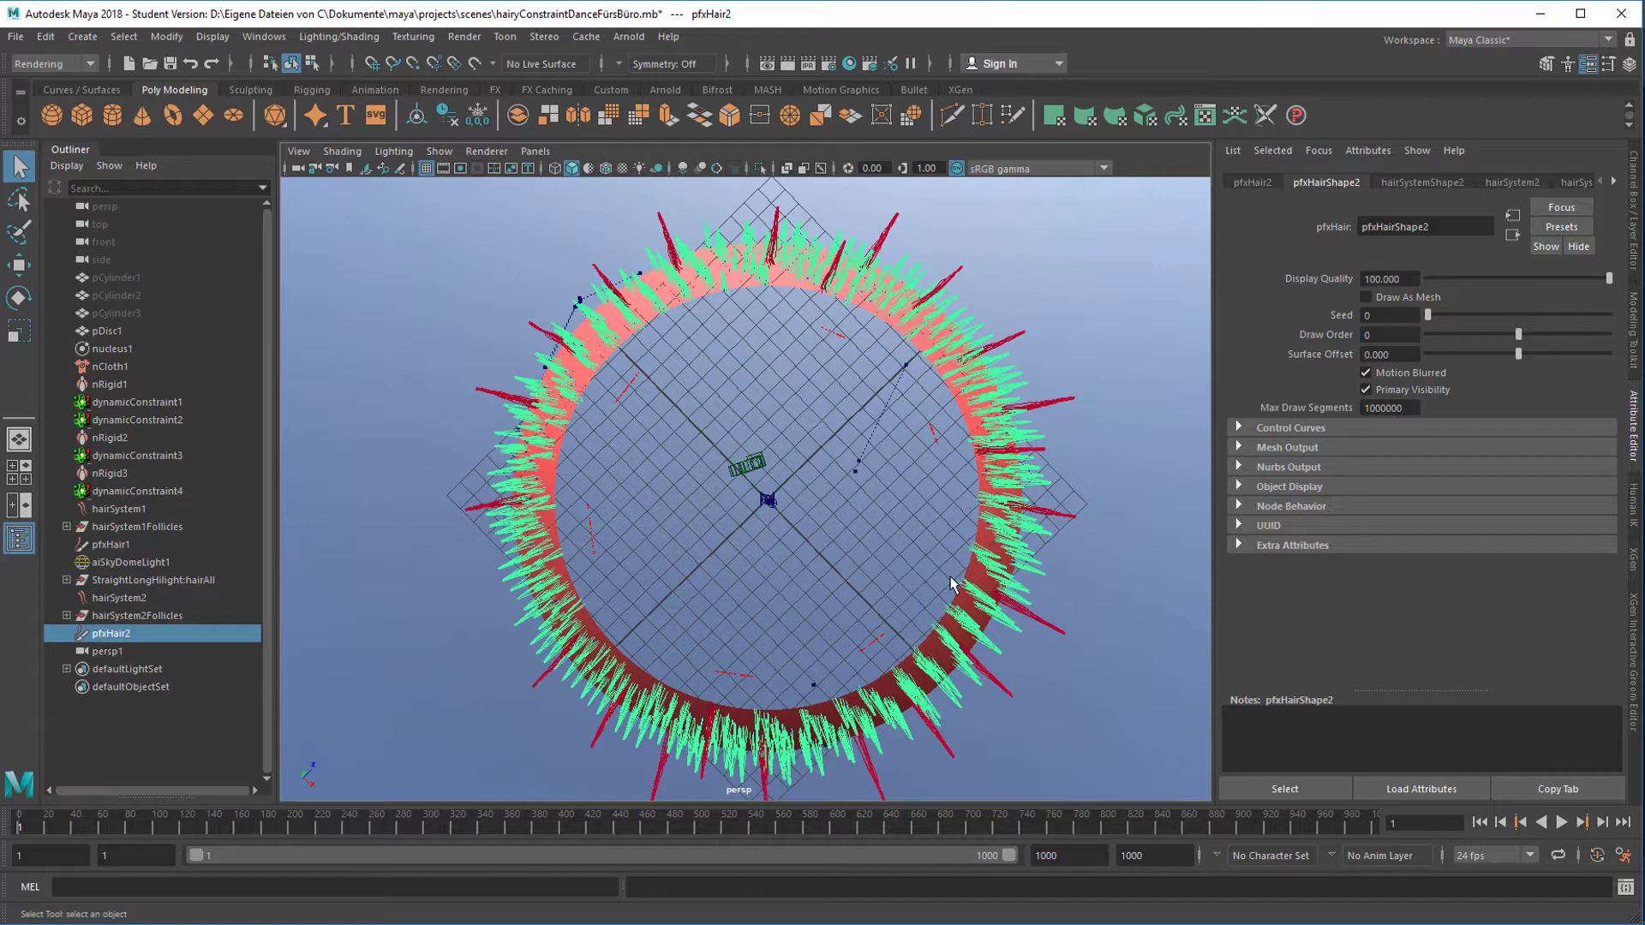
click(750, 469)
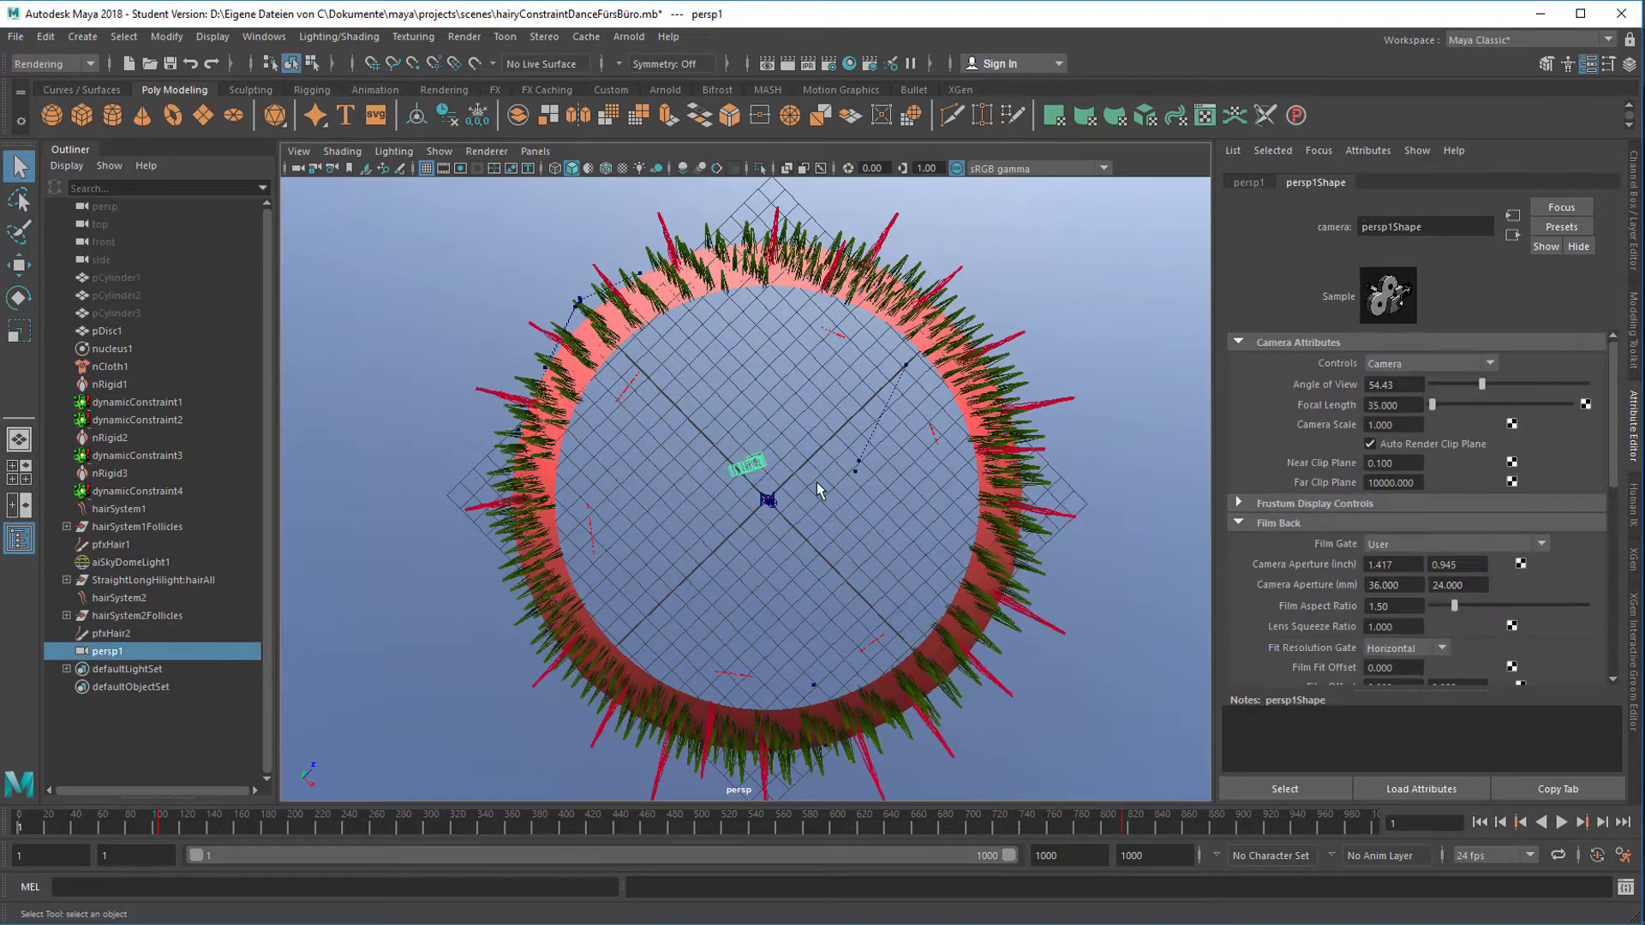
alt+drag(823, 555, 781, 670)
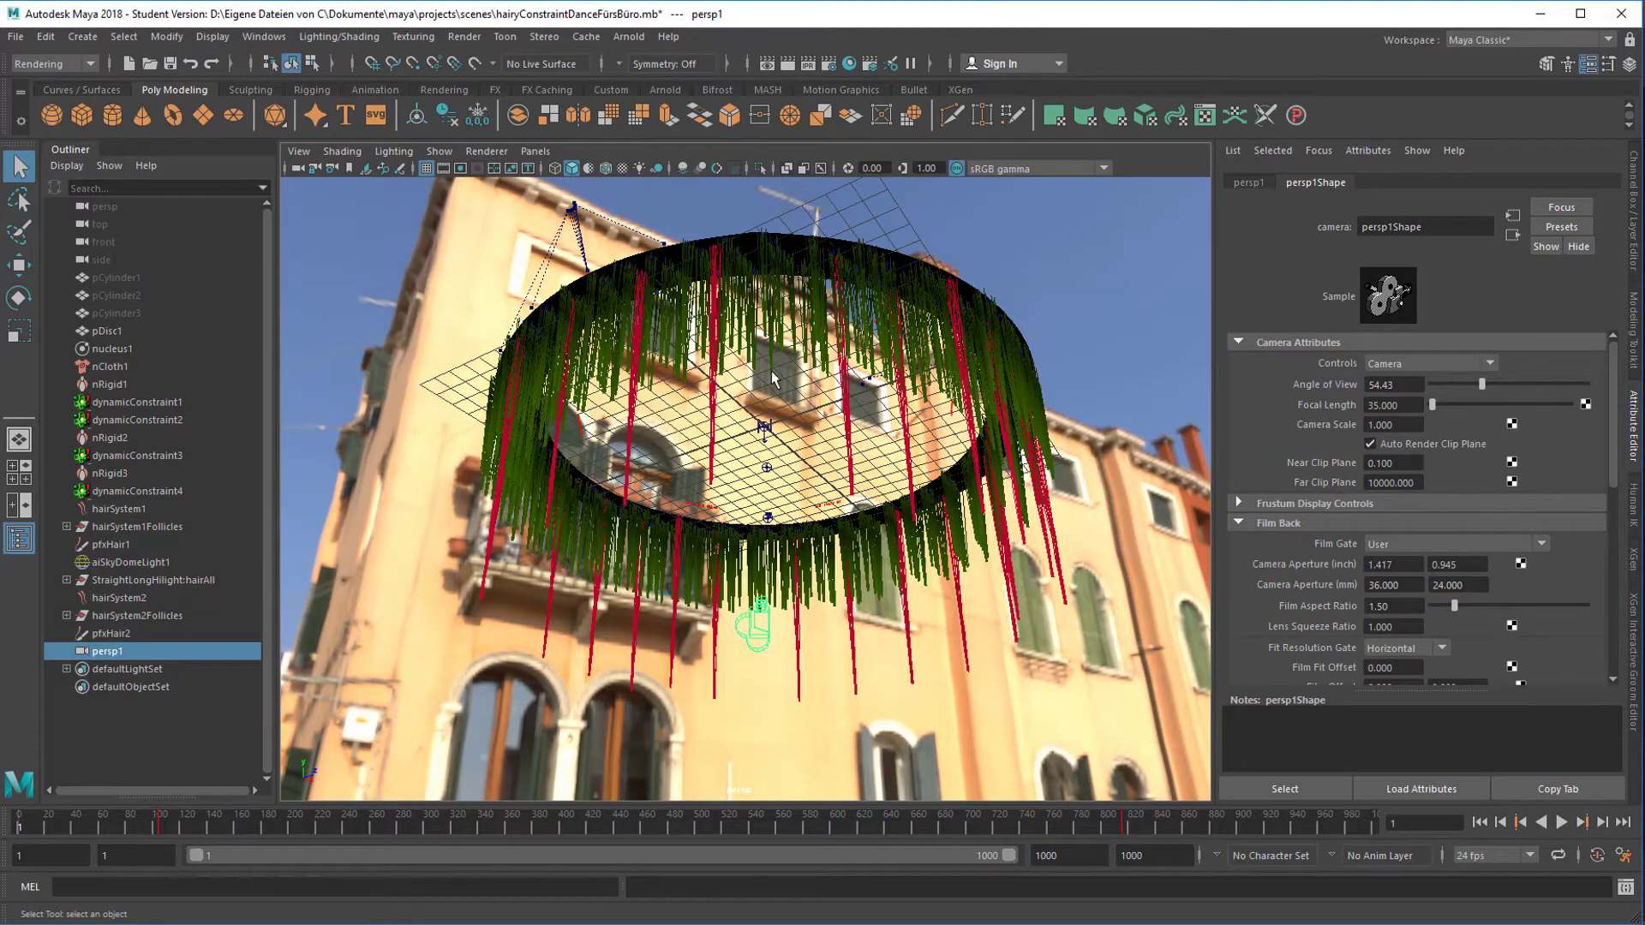
alt+drag(771, 377, 799, 387)
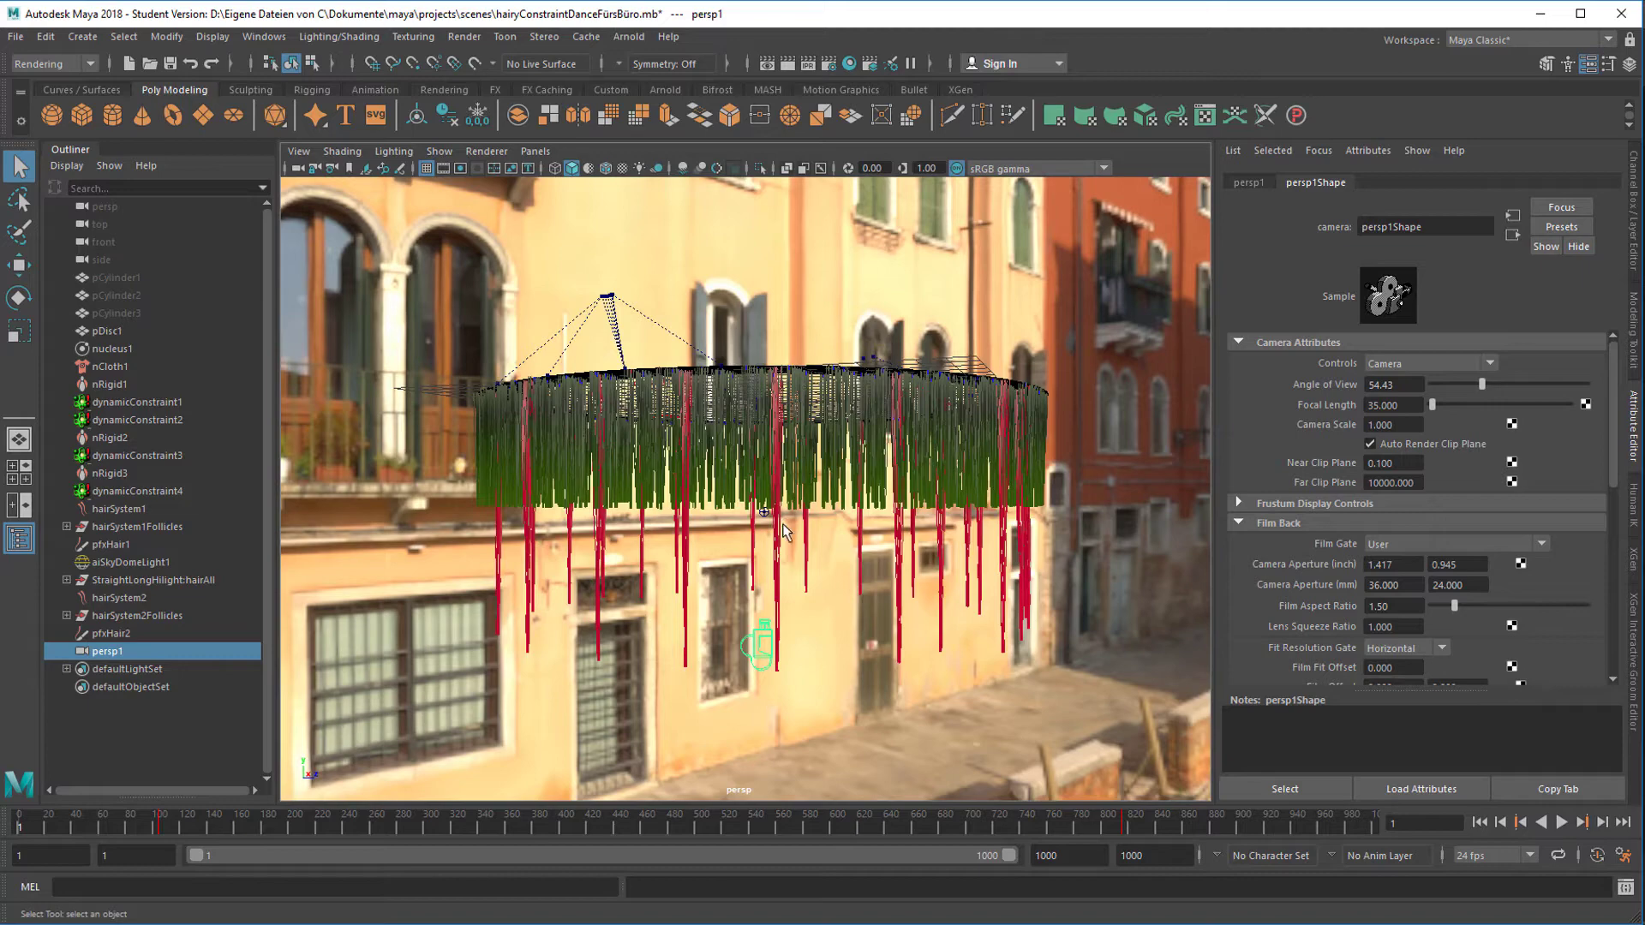
alt+drag(944, 625, 814, 699)
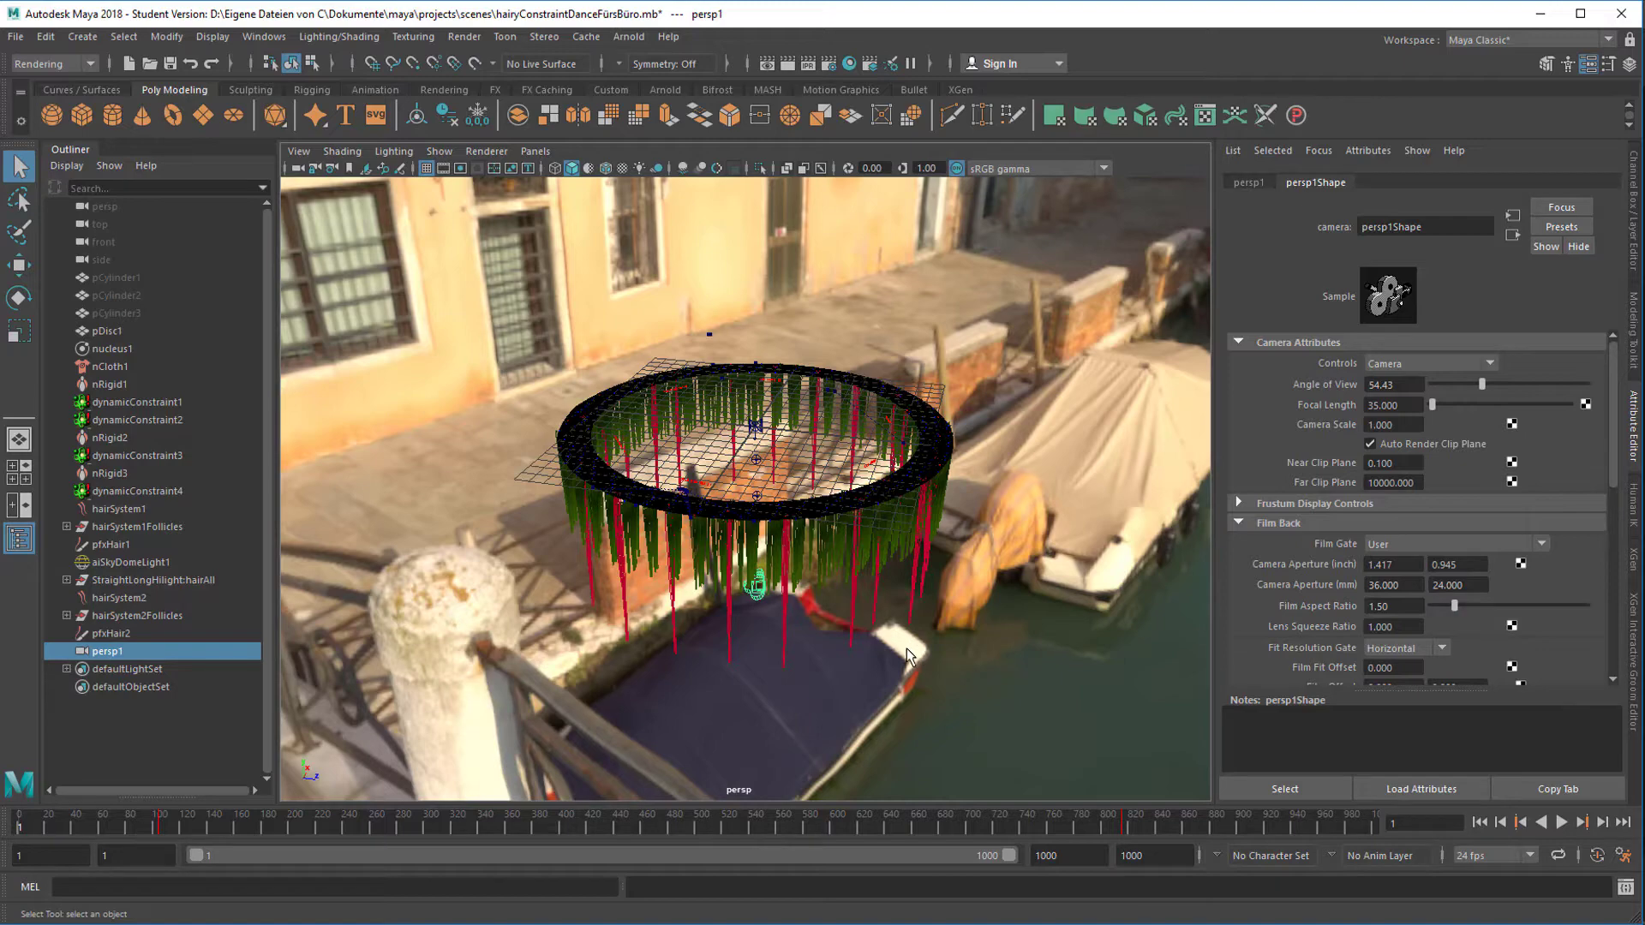
mouse_move(909, 656)
alt+mouse_down()
mouse_move(891, 493)
mouse_move(923, 652)
alt+mouse_up()
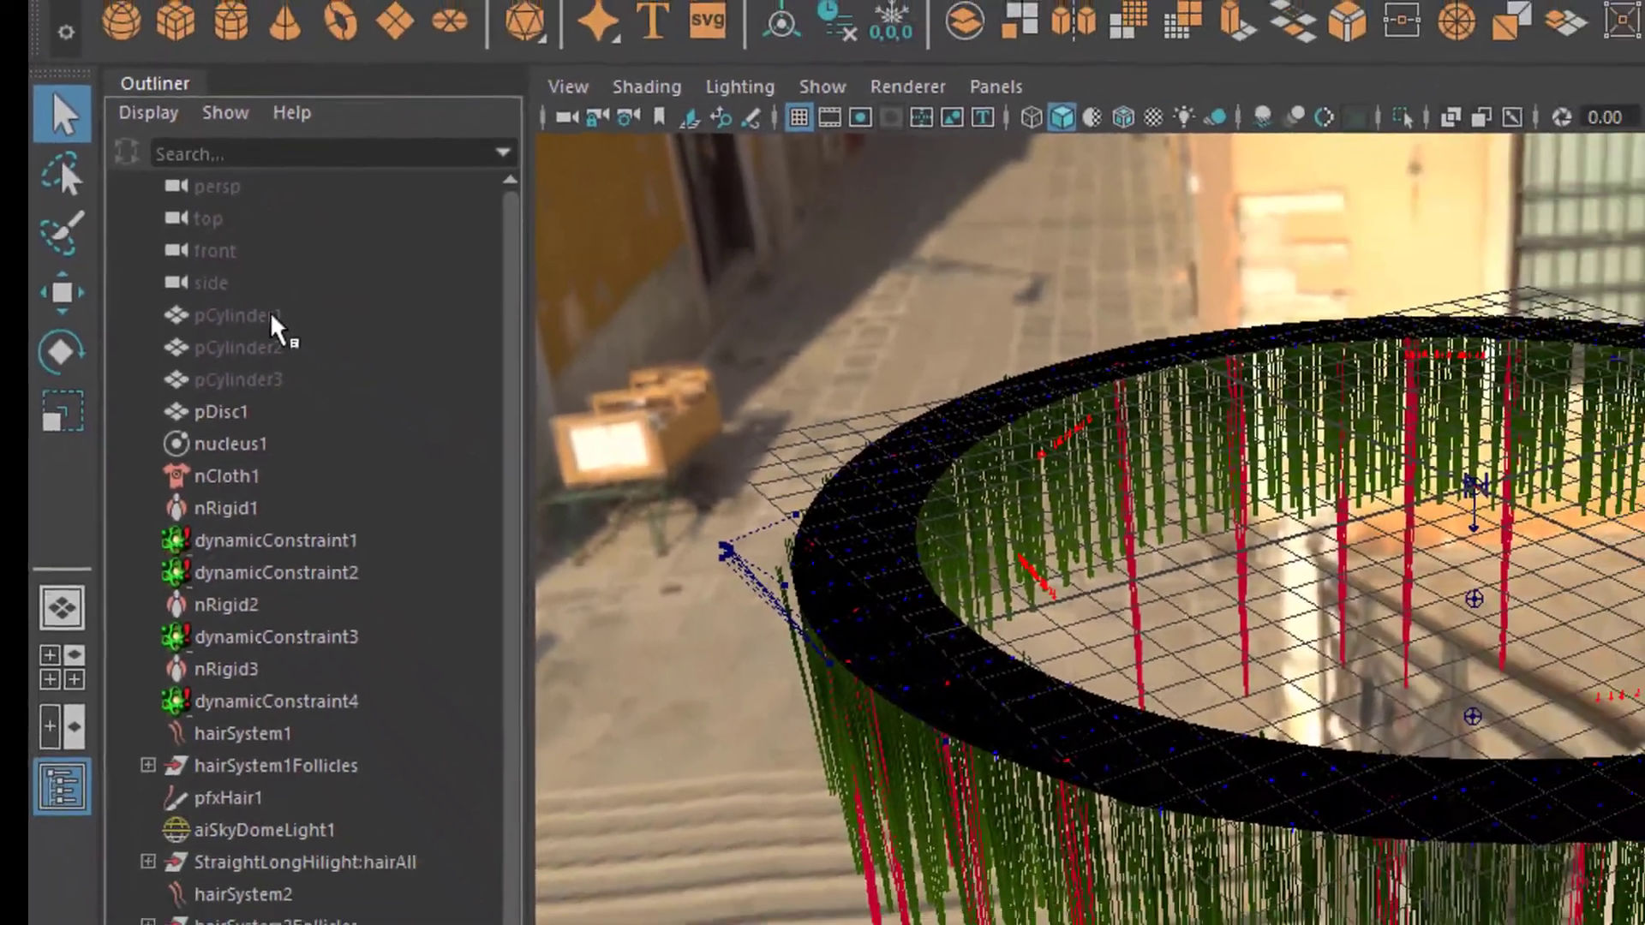
Step: Select the three cylinders pCylinder1 to pCylinder3, then the ribbon disc pDisc1
click(514, 385)
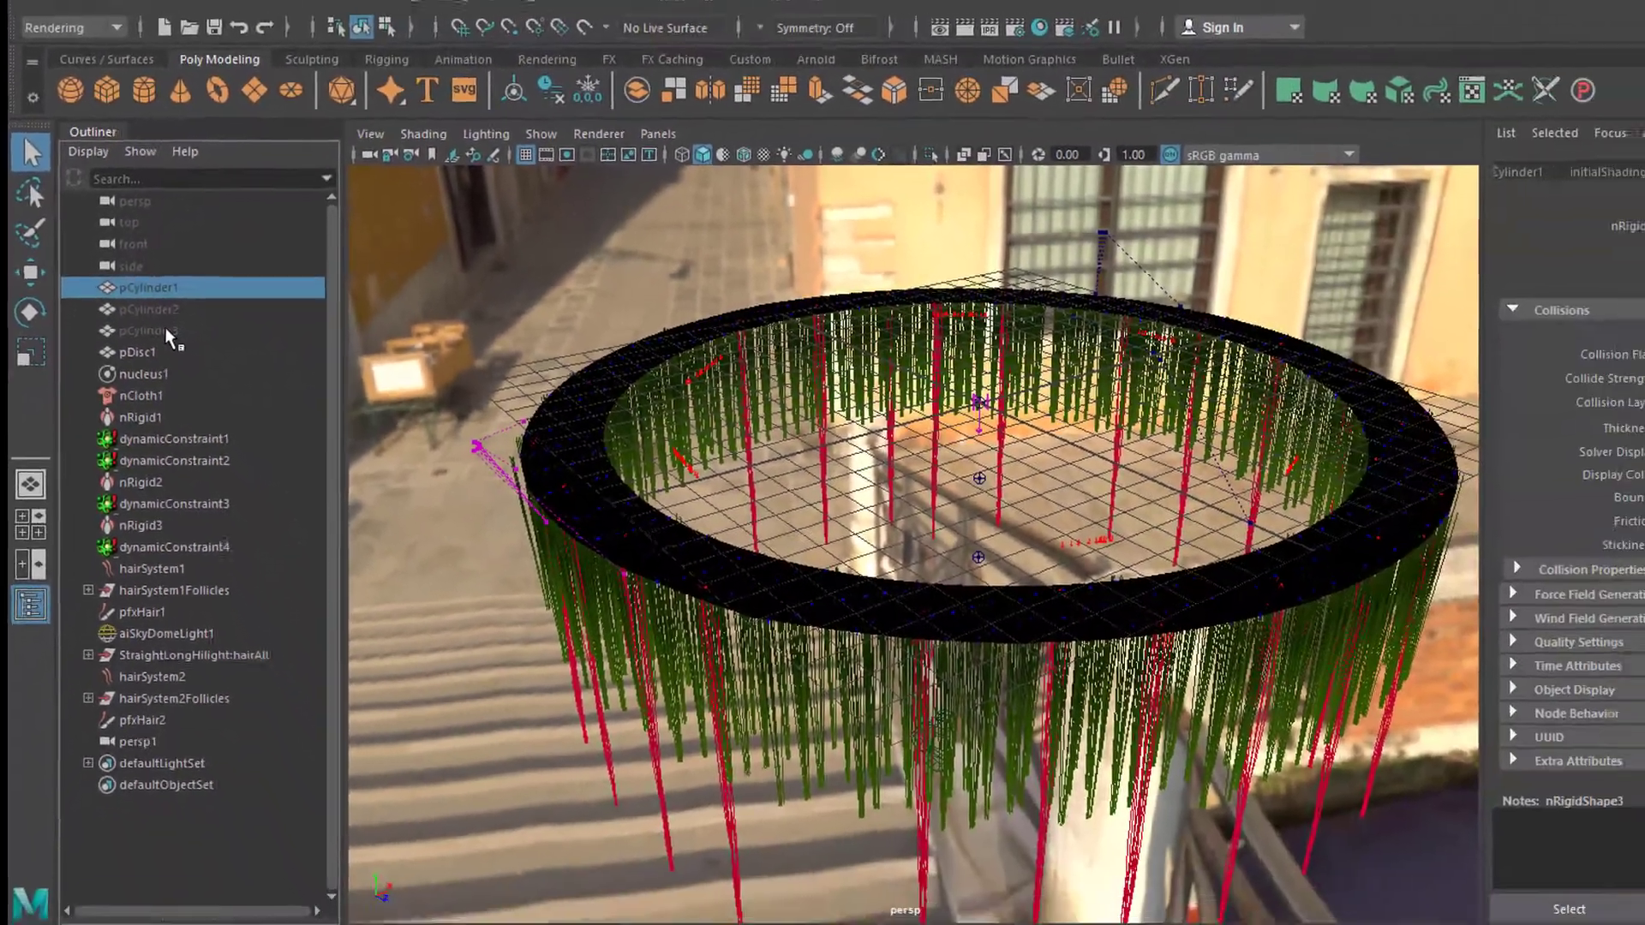
shift+click(212, 353)
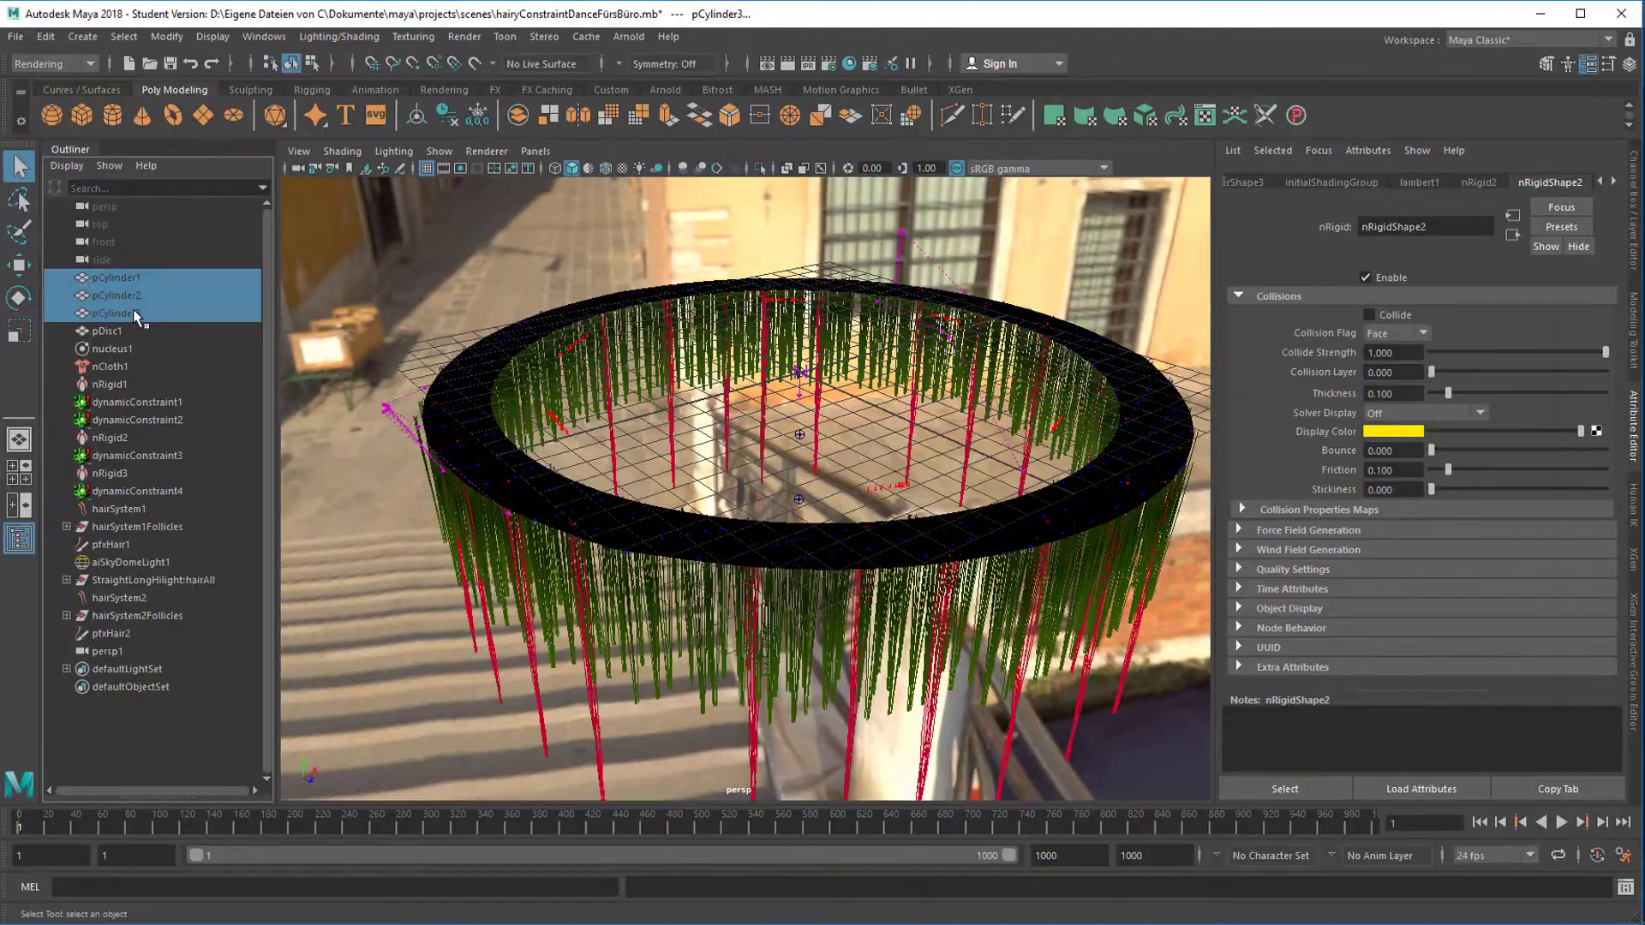
click(129, 330)
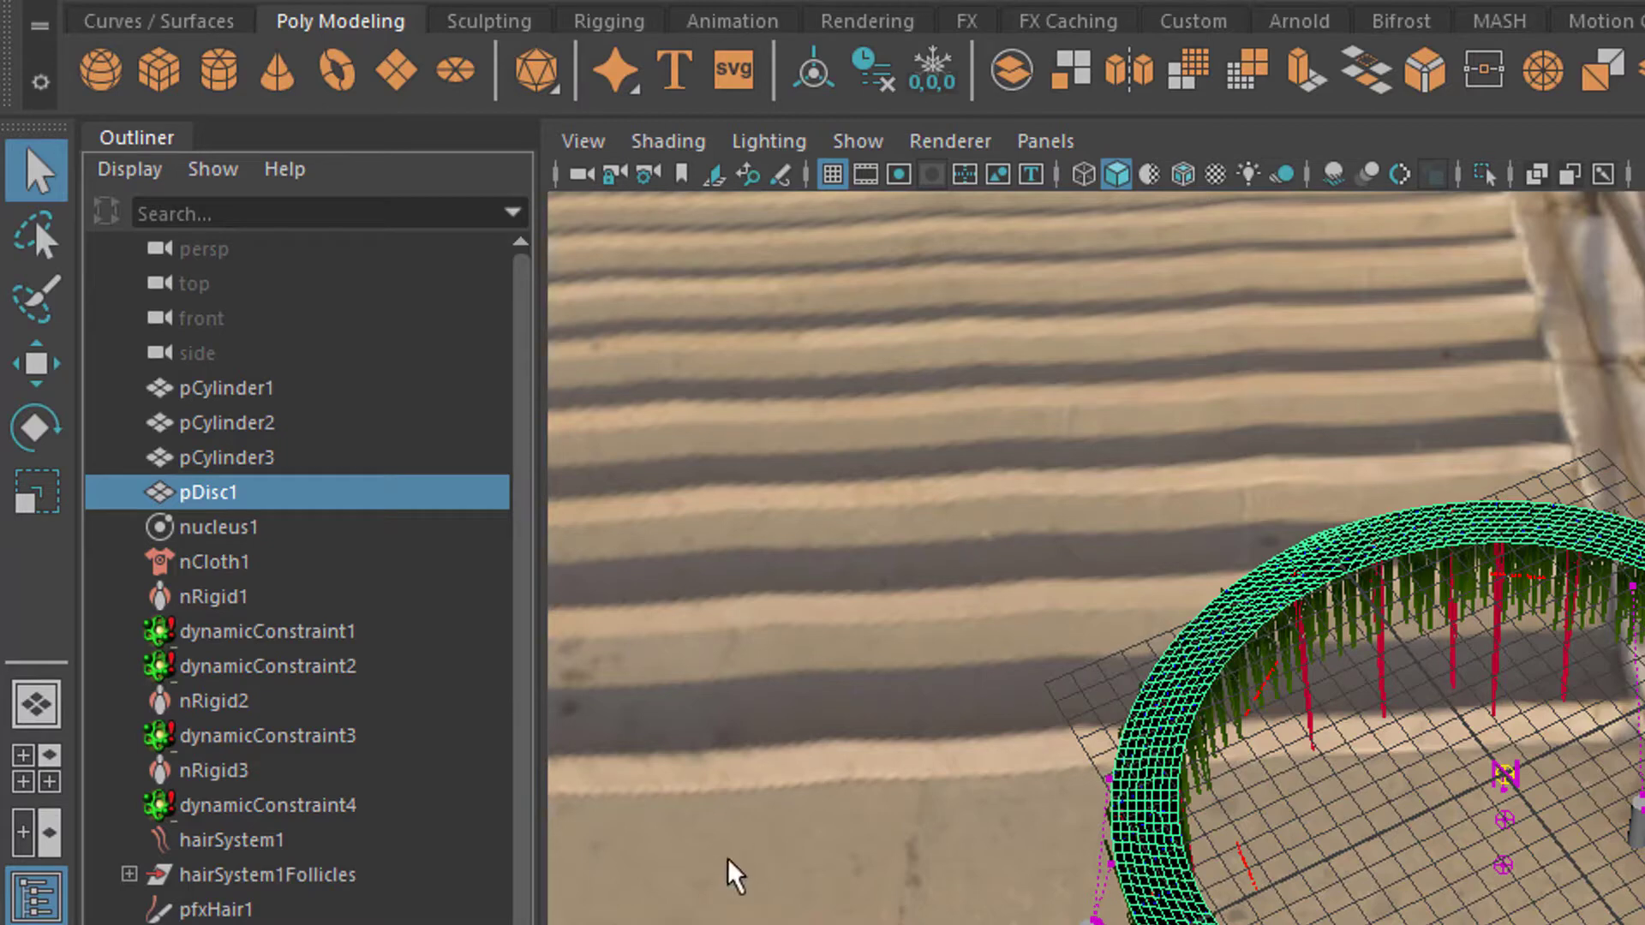
Step: Select nCloth1, then dynamicConstraint1 through dynamicConstraint4 together, viewing the ring from above
click(235, 569)
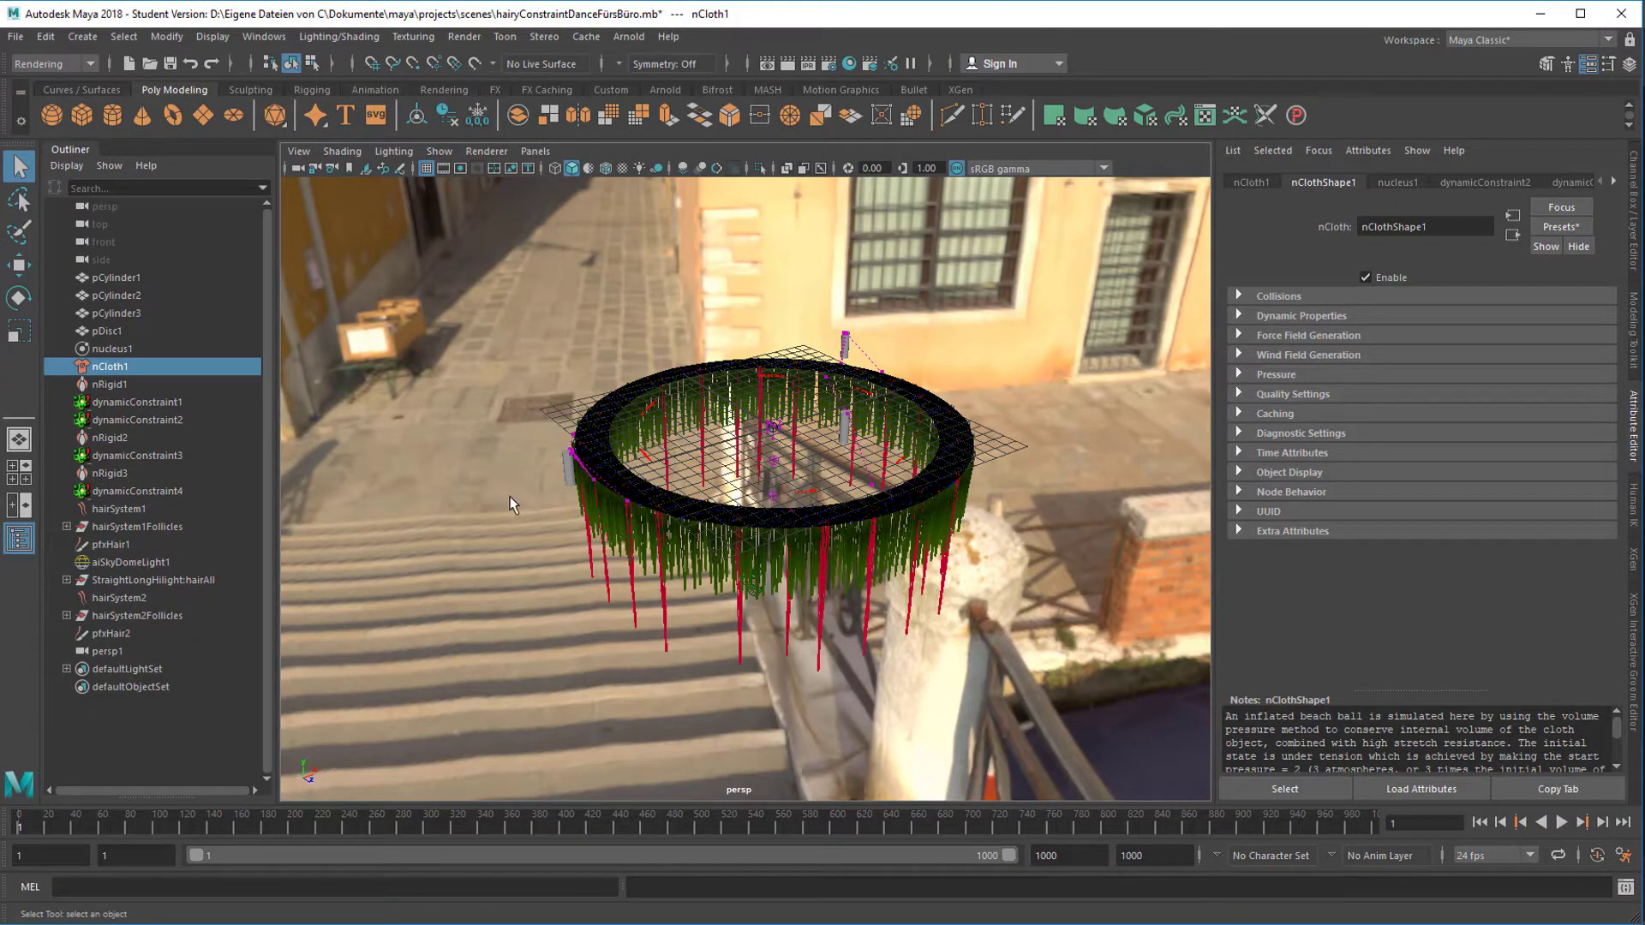
click(129, 402)
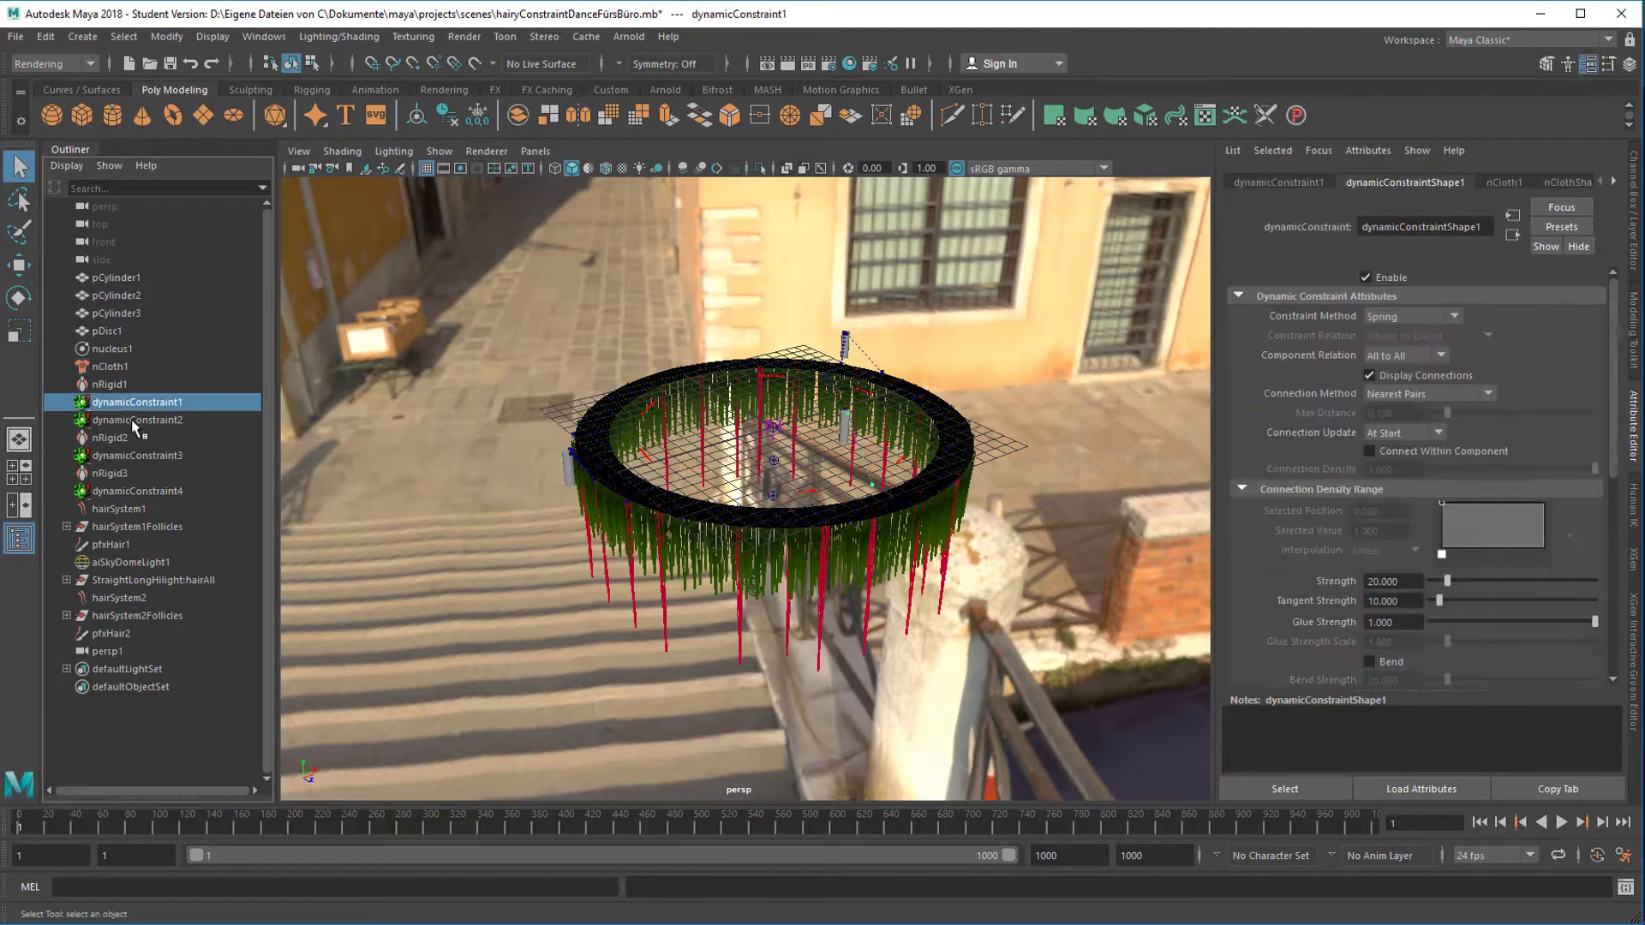
ctrl+click(133, 420)
ctrl+click(137, 454)
ctrl+click(141, 492)
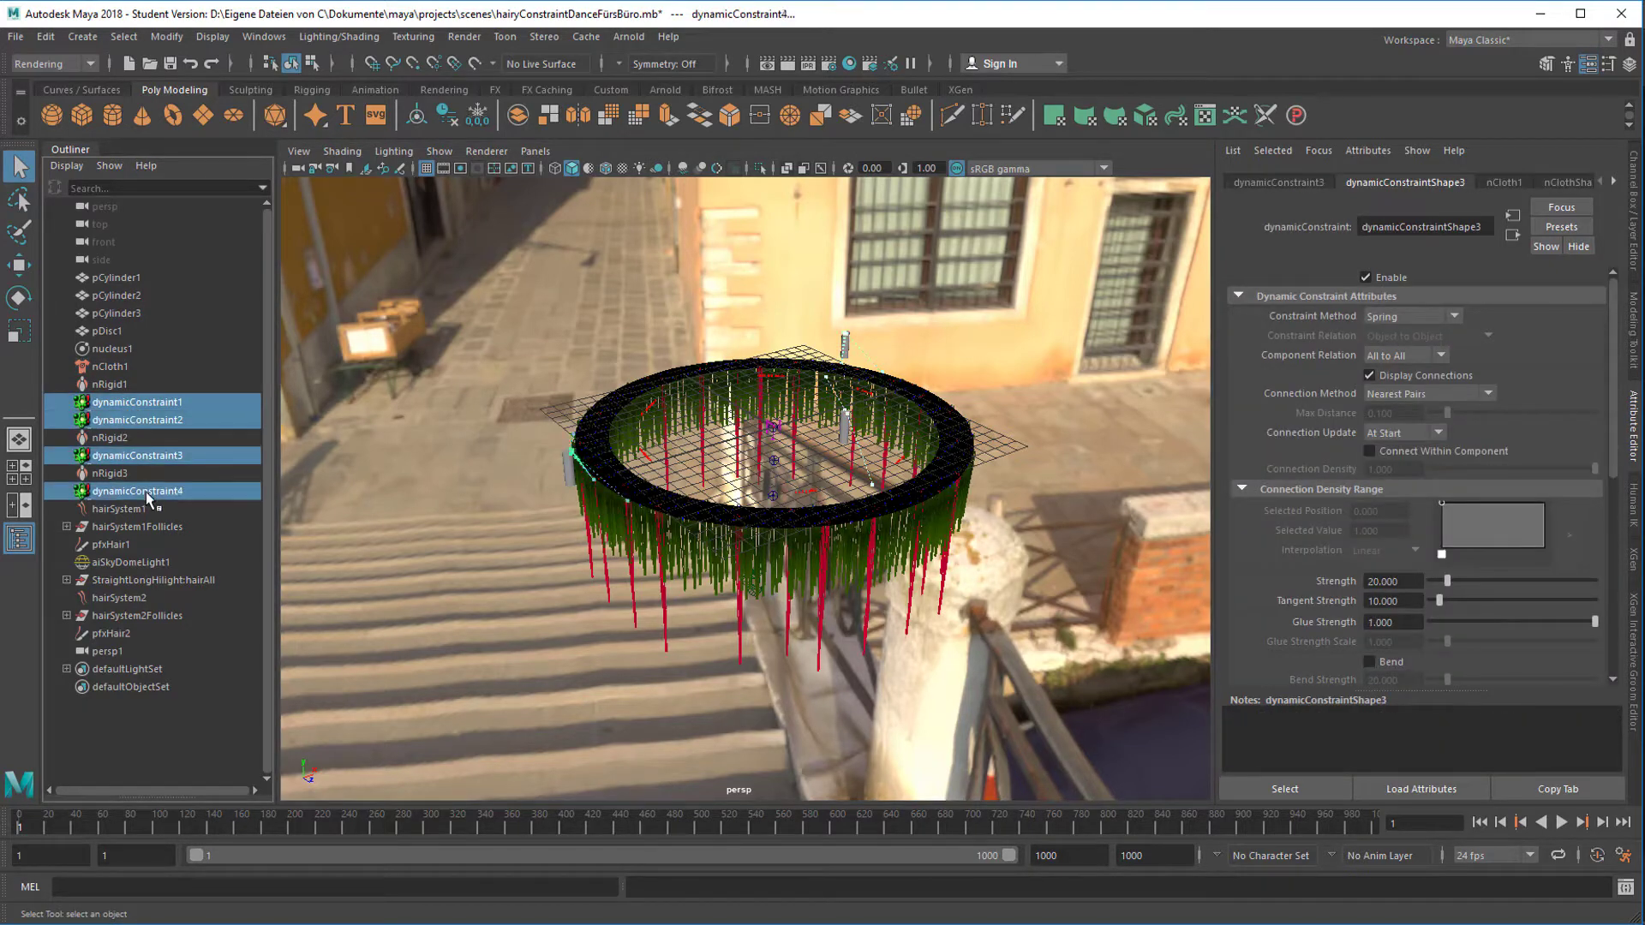
alt+drag(828, 610, 809, 642)
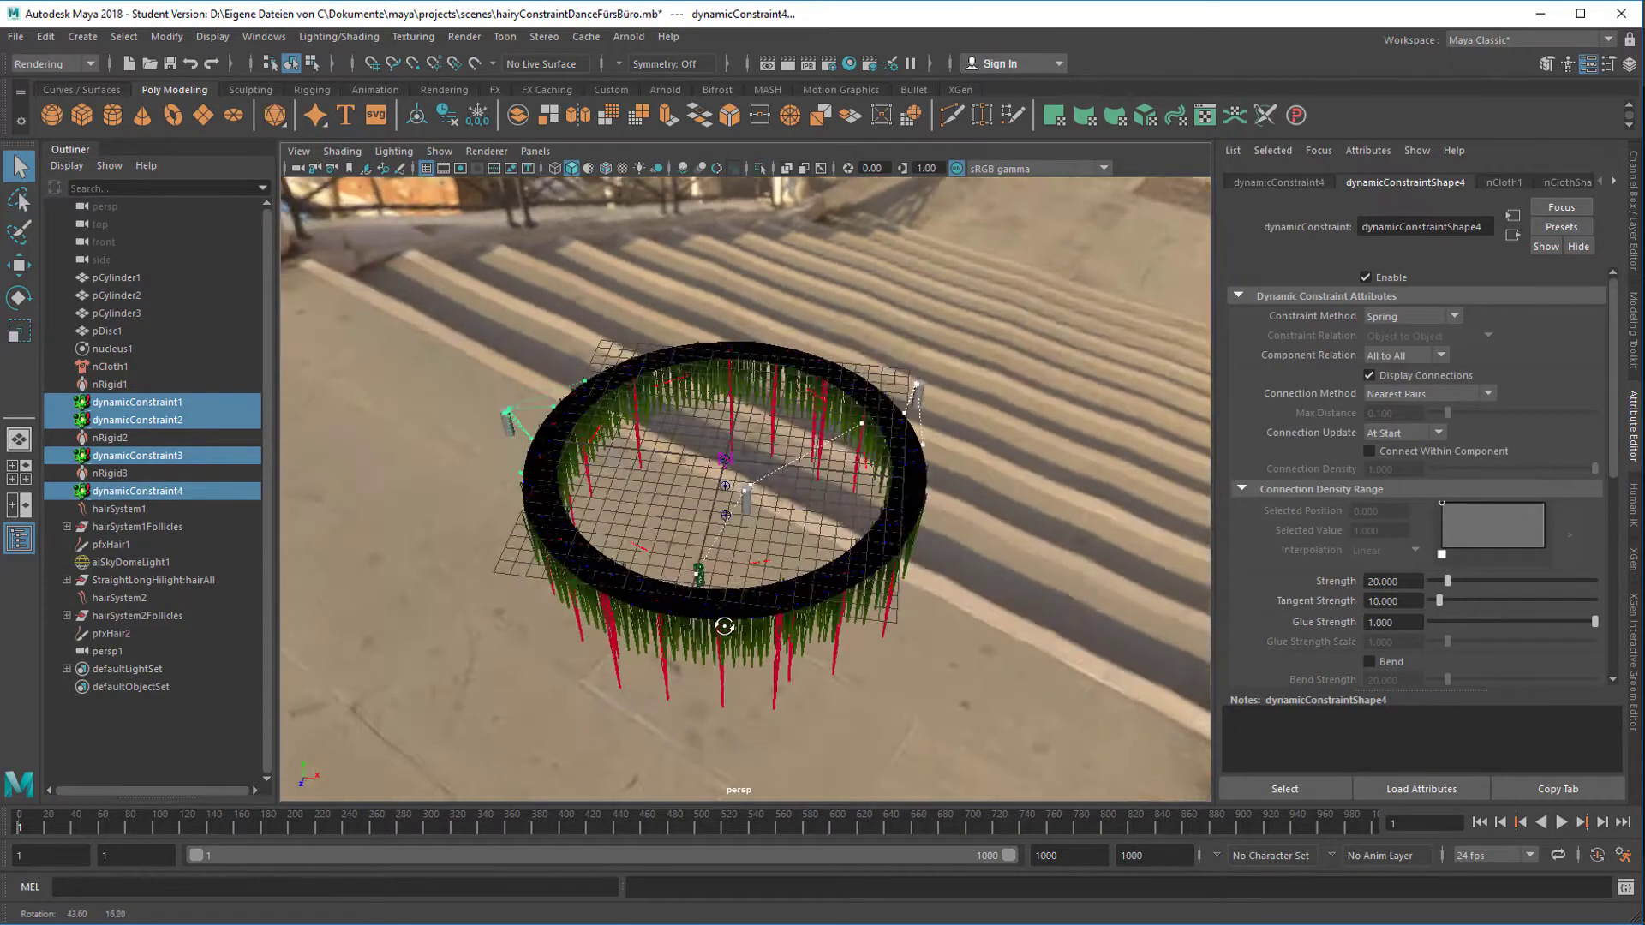
alt+right_drag(810, 643, 885, 629)
alt+drag(886, 630, 799, 633)
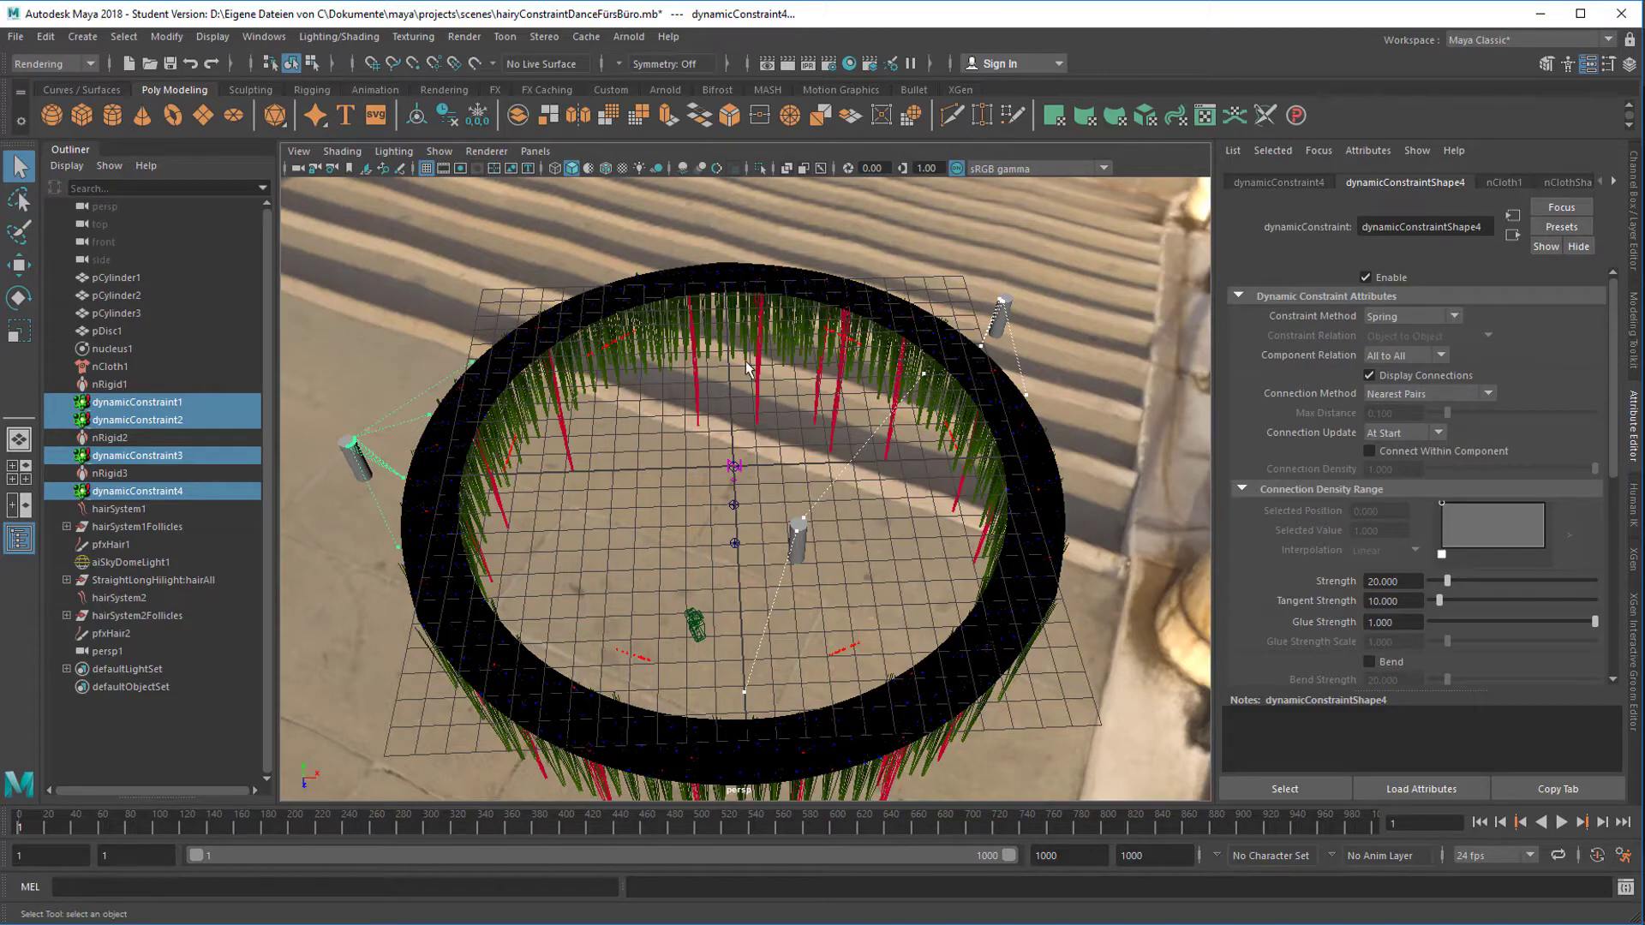
mouse_move(581, 591)
alt+mouse_down()
mouse_move(493, 512)
mouse_move(609, 610)
mouse_move(565, 606)
alt+mouse_up()
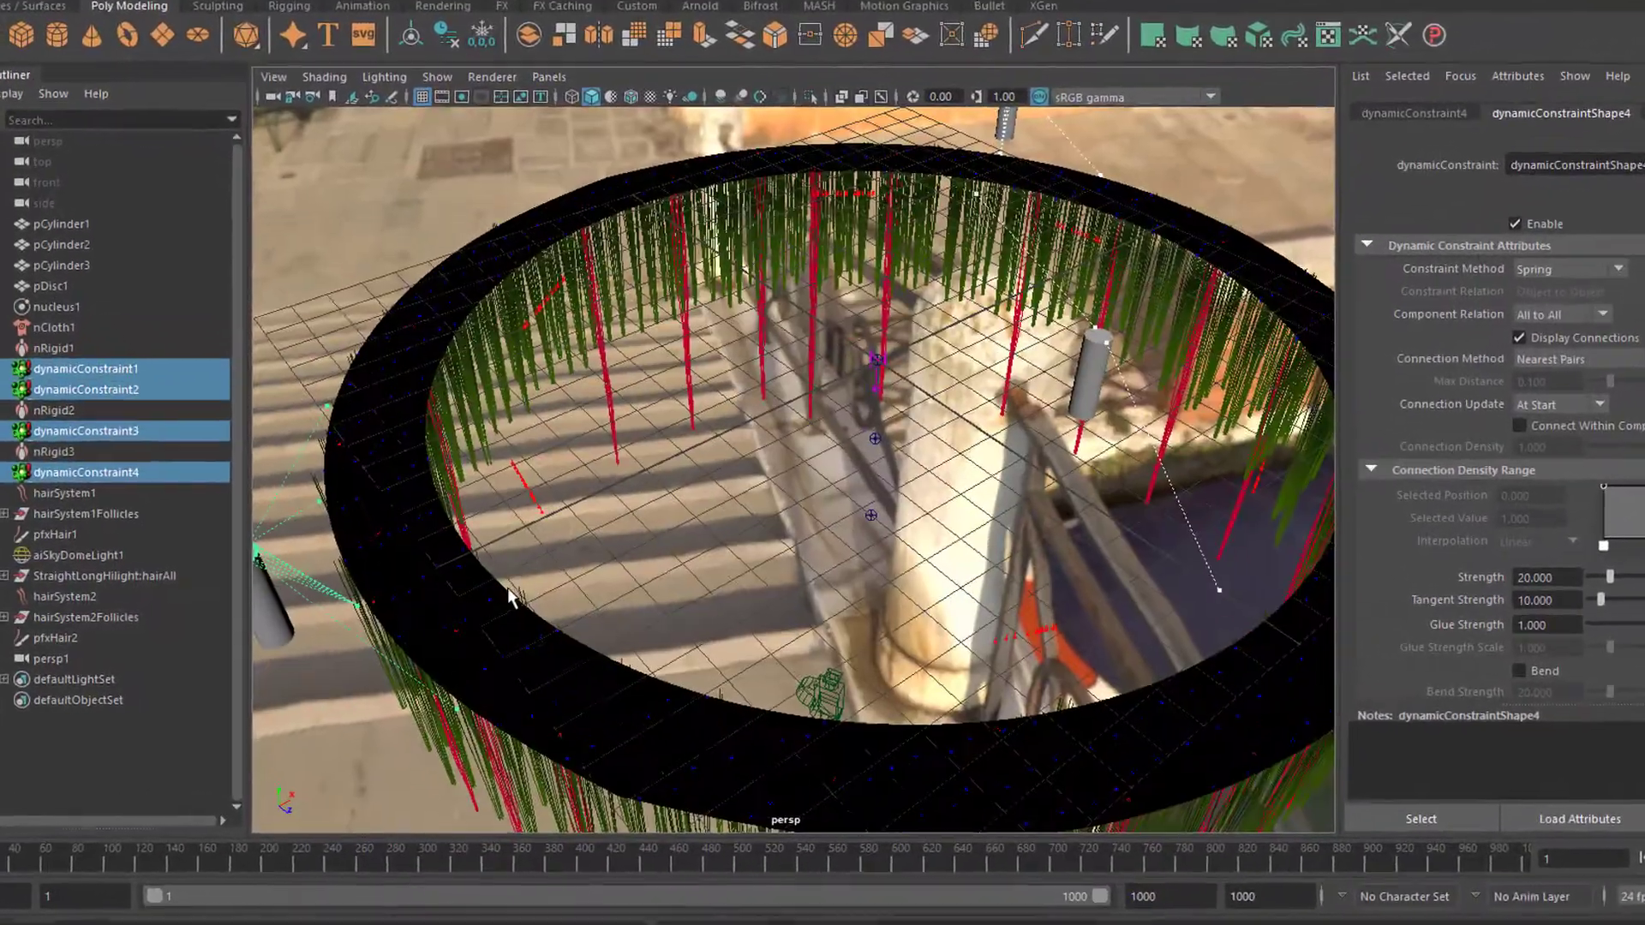
mouse_move(510, 597)
alt+mouse_down()
mouse_move(687, 601)
mouse_move(493, 573)
alt+mouse_up()
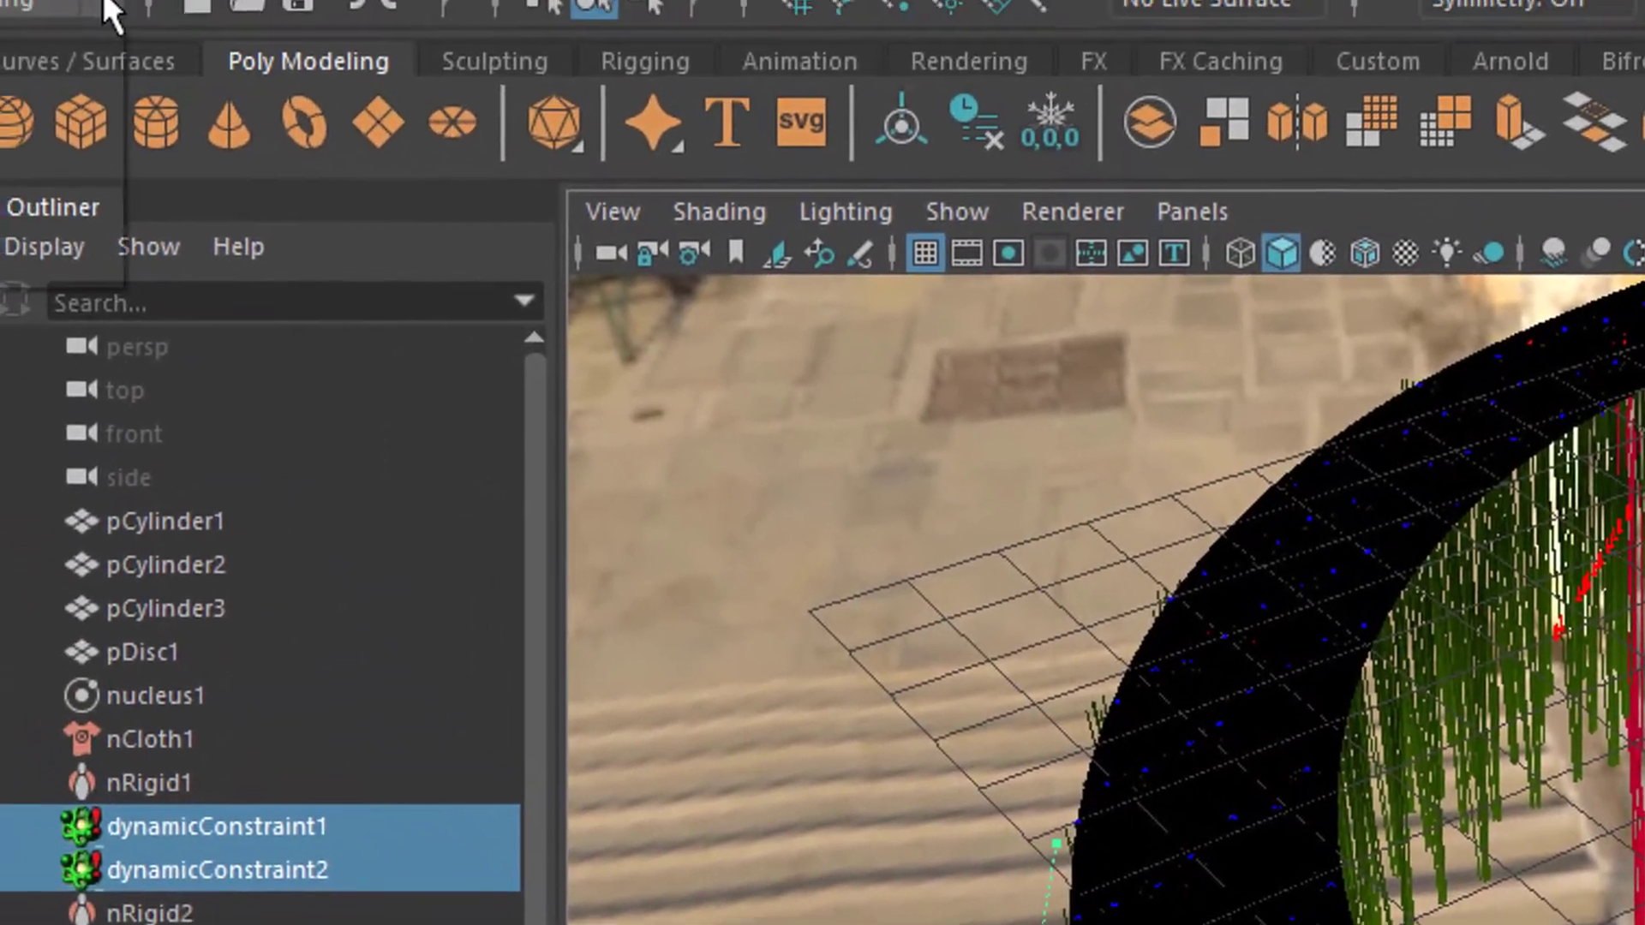
Step: Switch the menu set from Rendering to FX and bring up the nConstraint menu
click(0, 0)
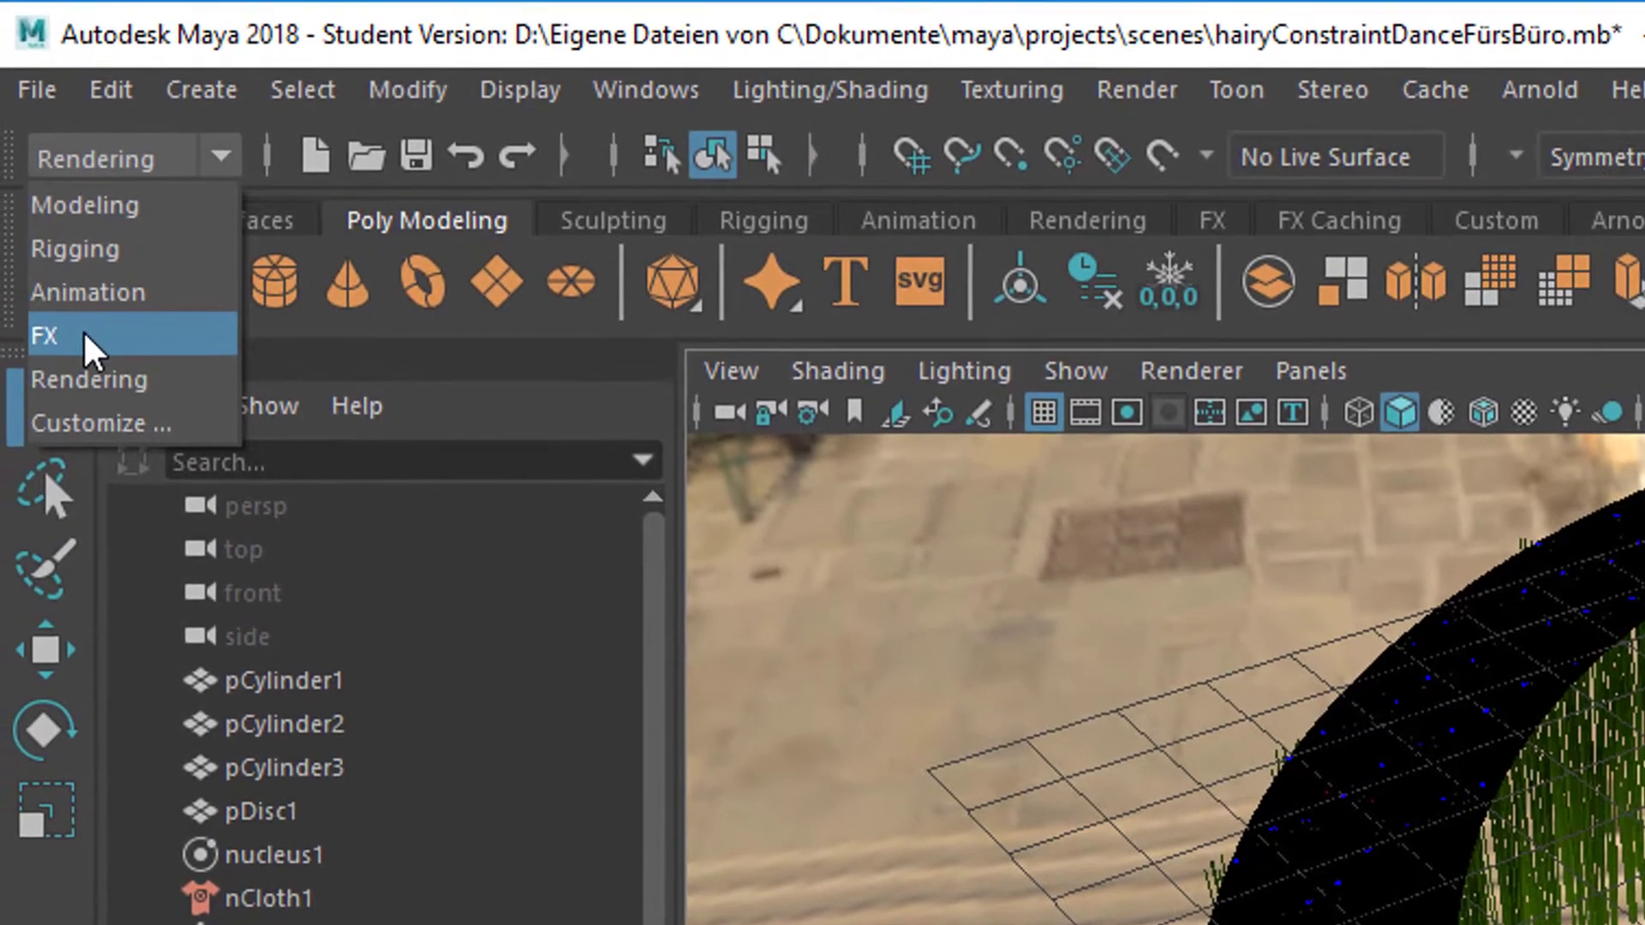
click(58, 304)
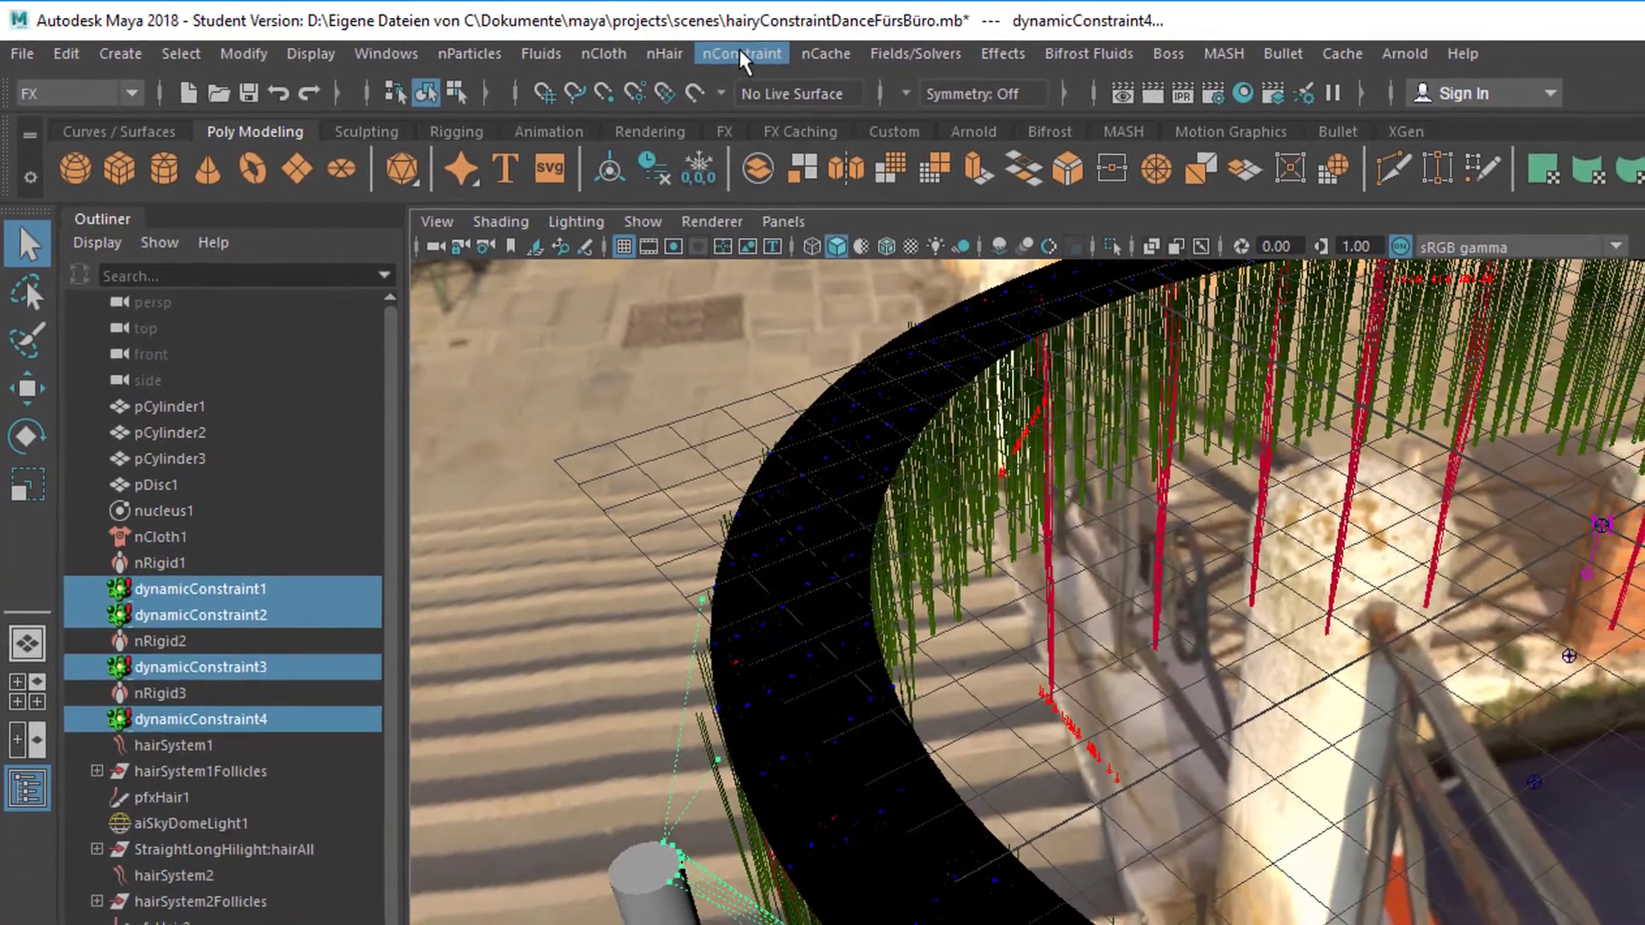
click(742, 53)
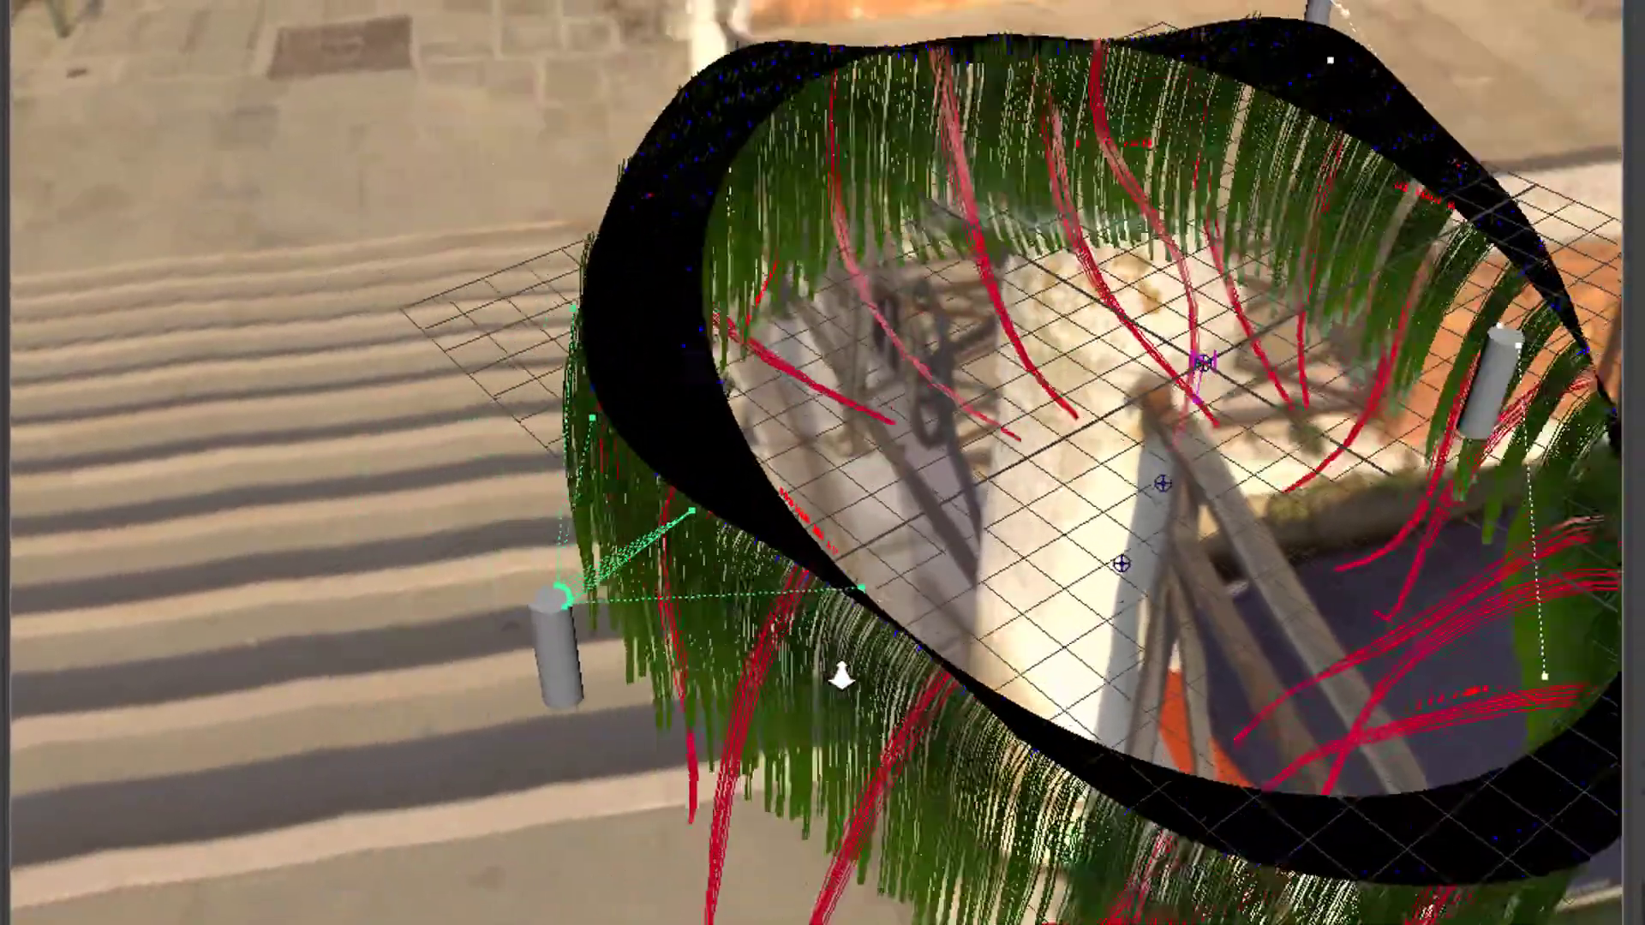
alt+drag(842, 677, 1053, 814)
alt+right_drag(641, 685, 1328, 690)
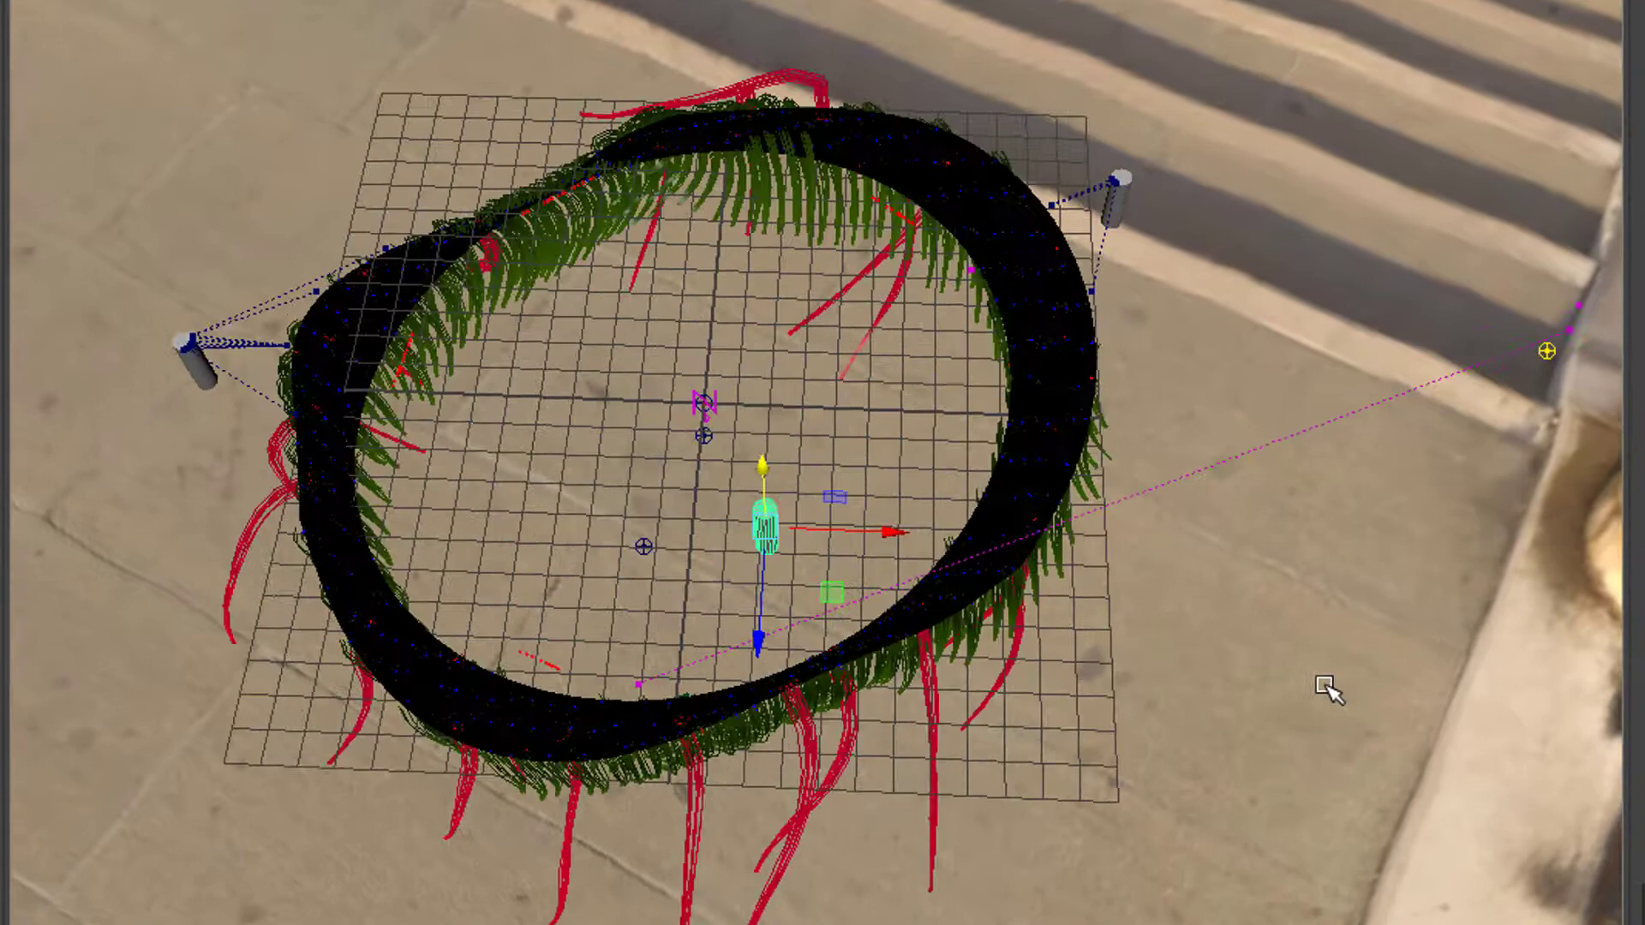
alt+drag(955, 797, 1043, 744)
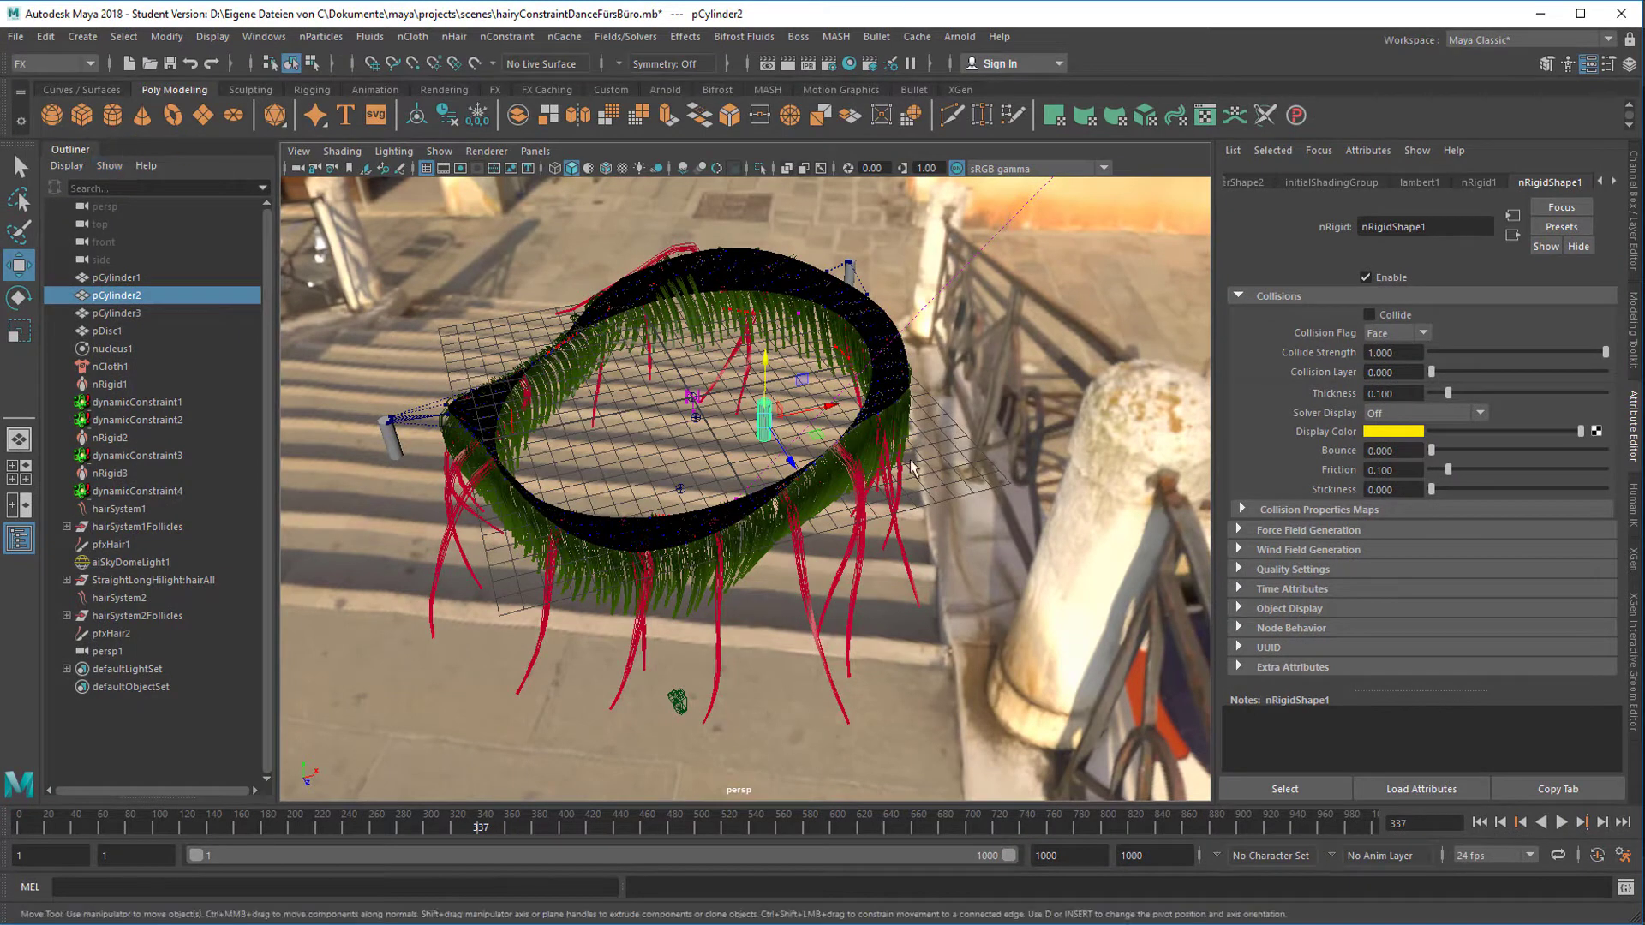
Step: Create polygon cylinder pCylinder4 and scale it up about 2.9 times inside the ring
click(113, 116)
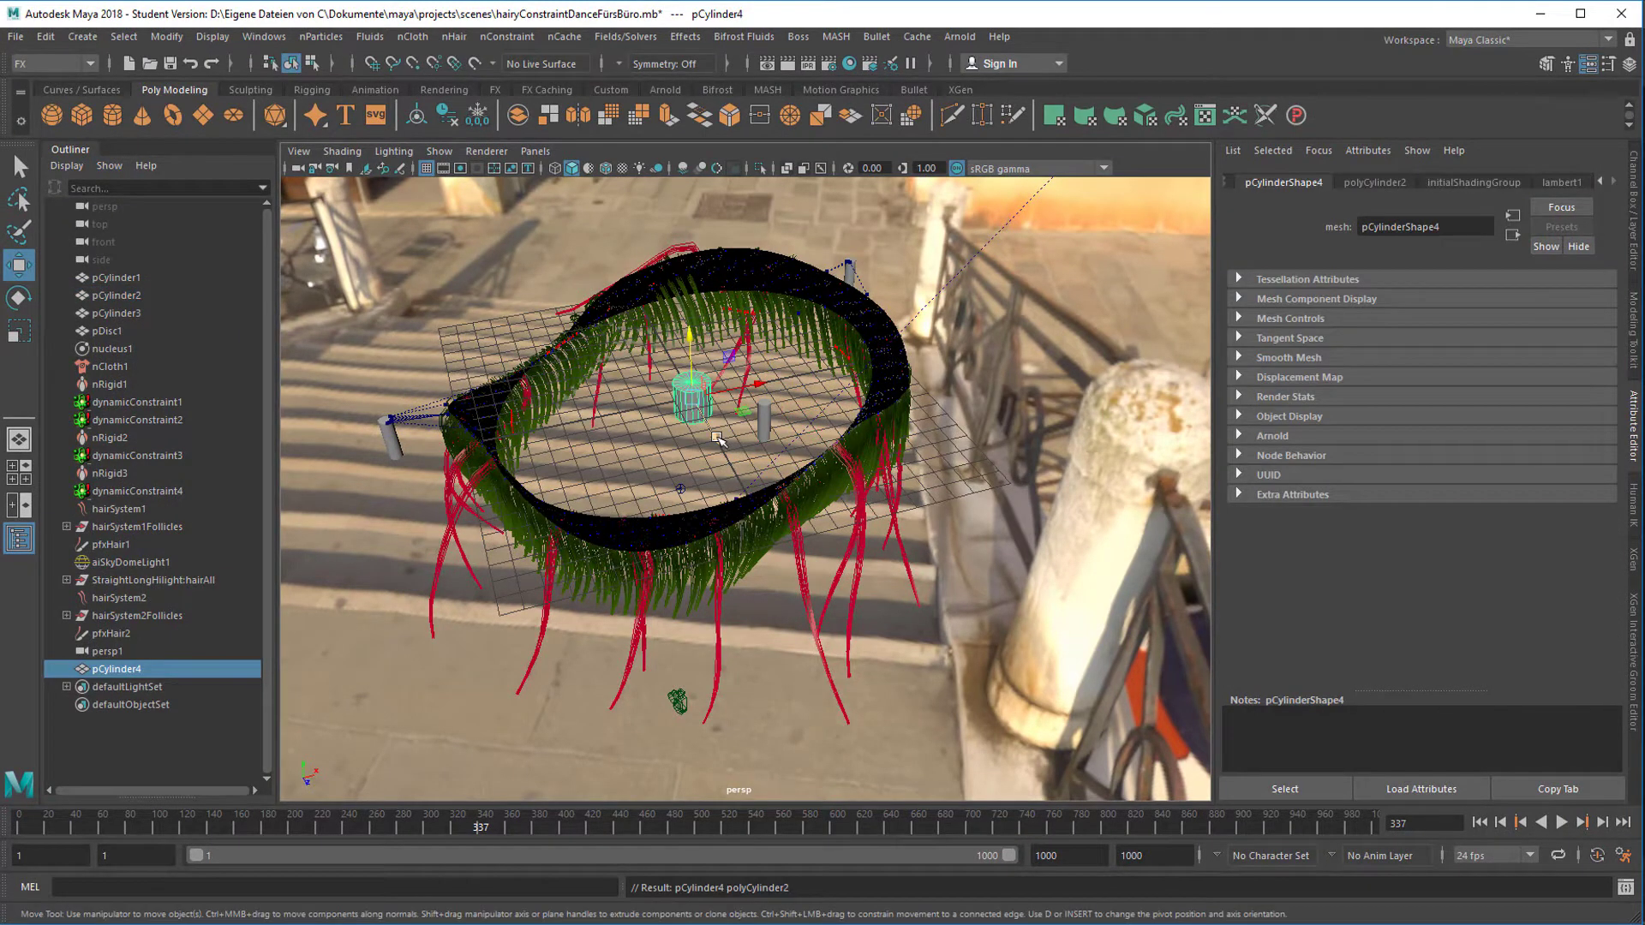
key(r)
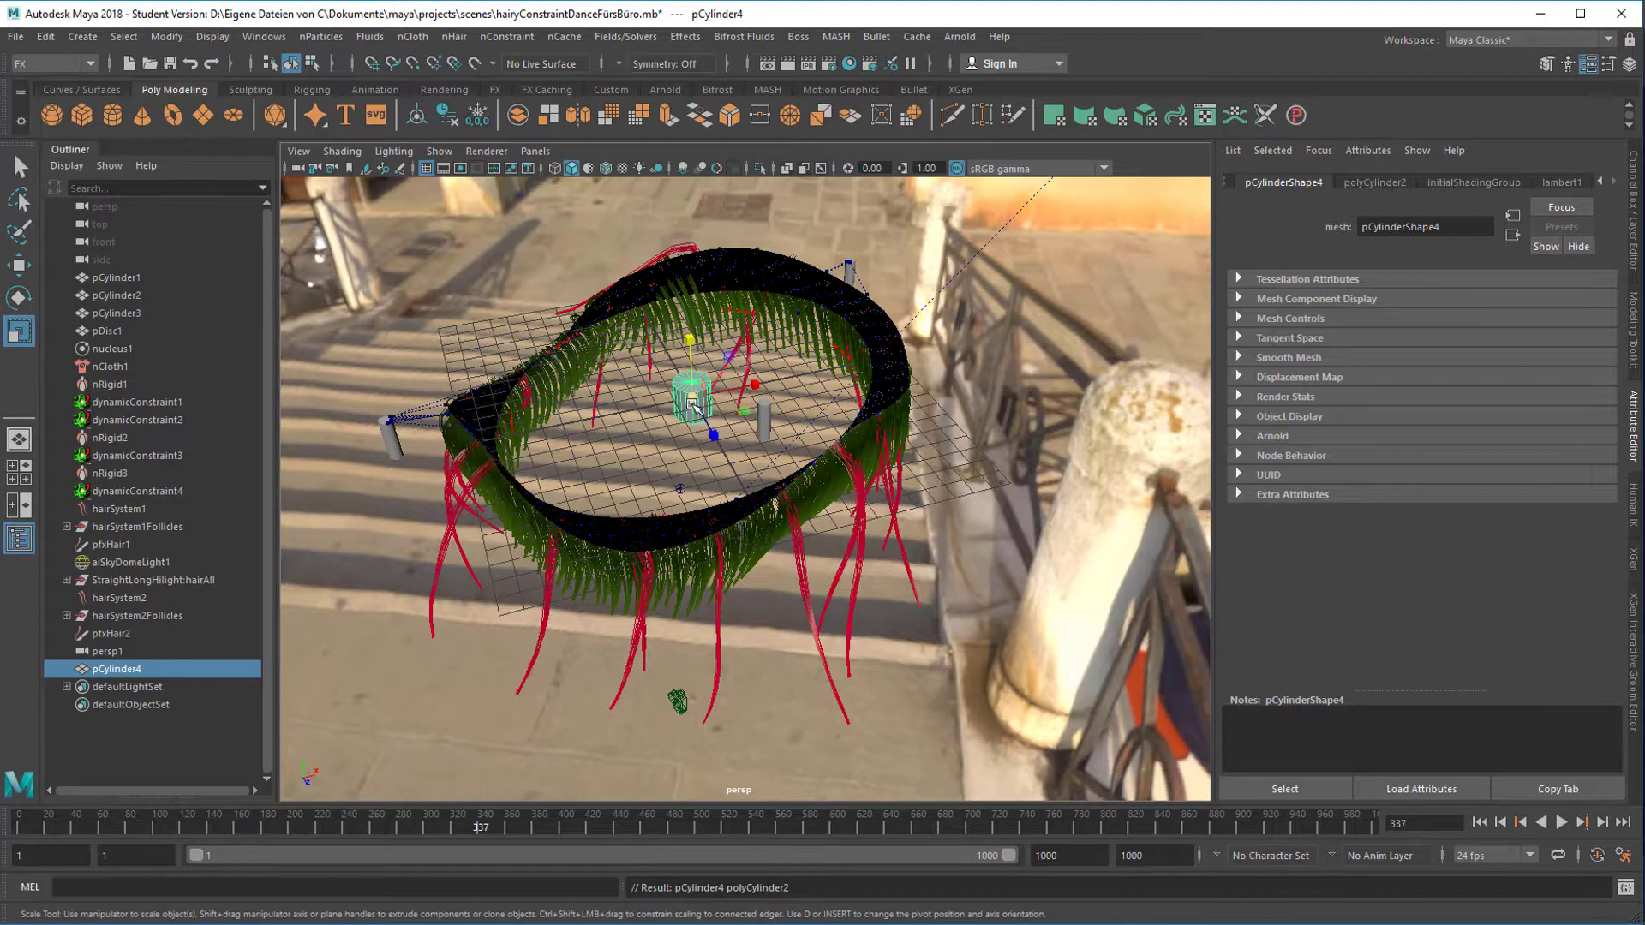
drag(694, 408, 754, 412)
alt+drag(758, 523, 793, 349)
Step: Select the pDisc1 ribbon together with pCylinder4
click(783, 307)
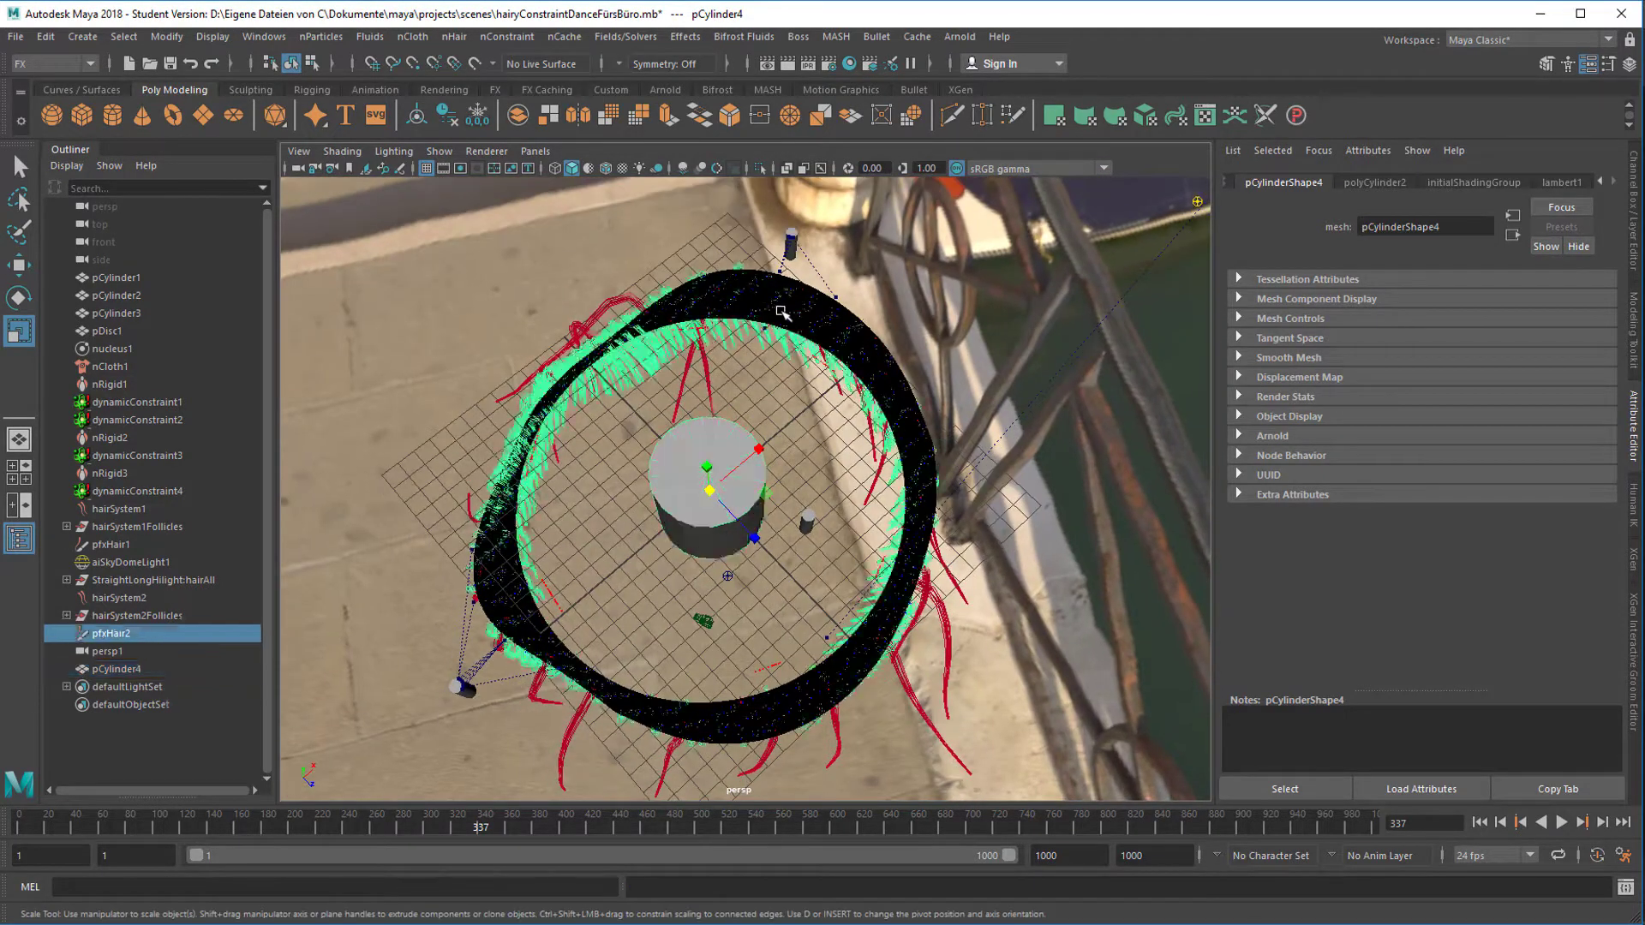
click(108, 331)
shift+click(712, 445)
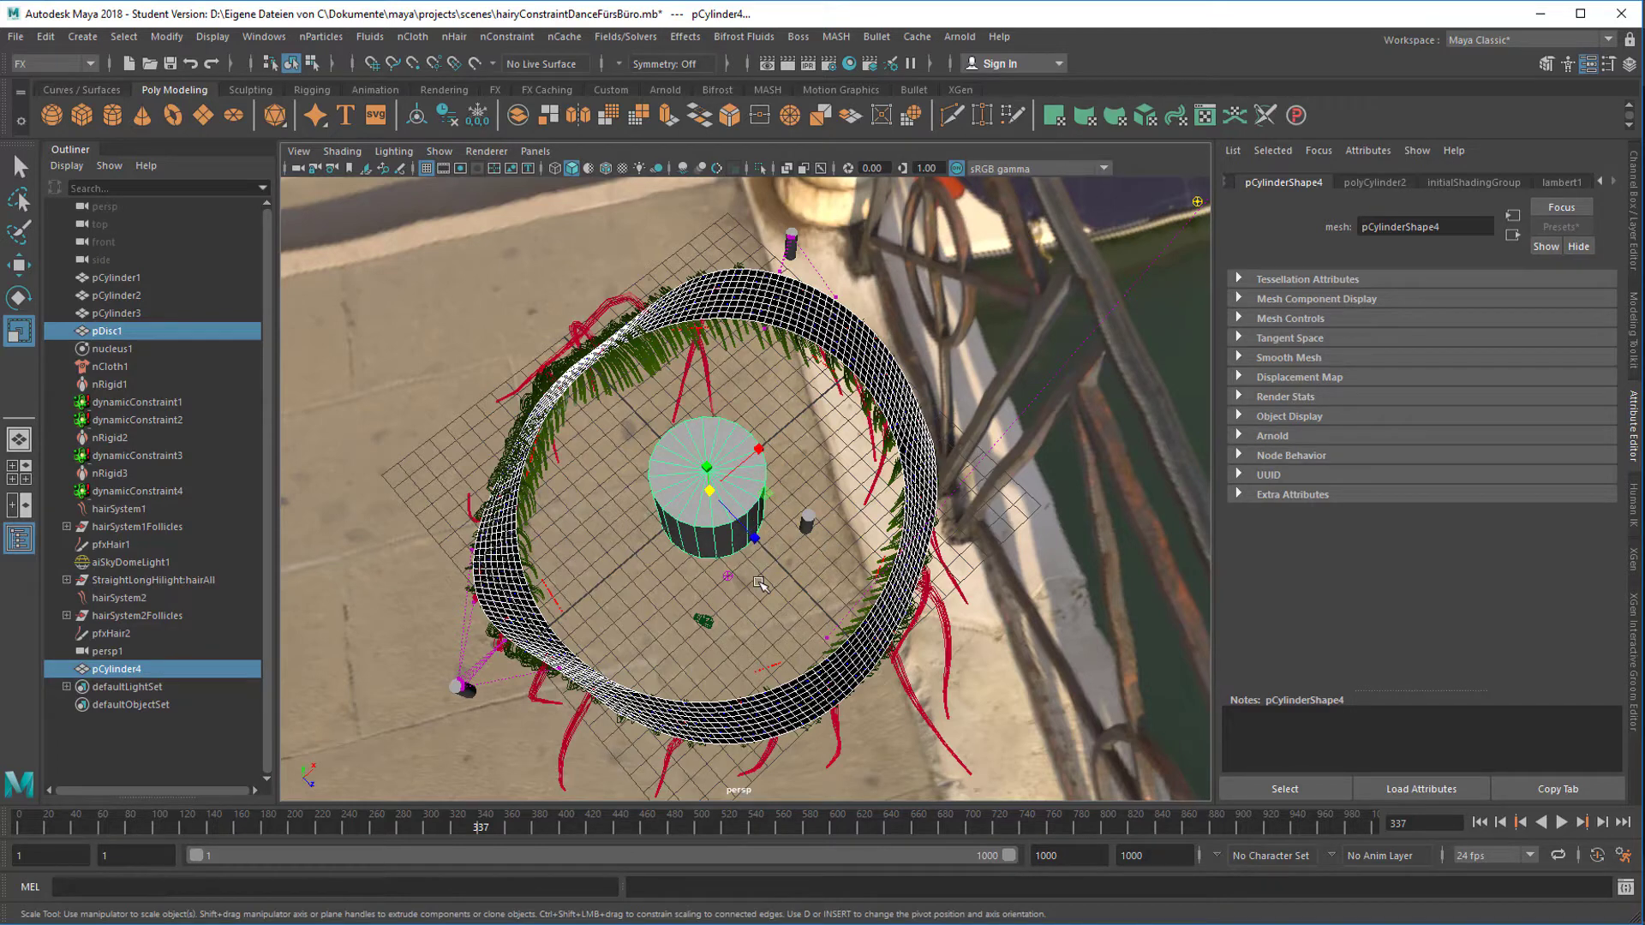
Step: In component mode, select the ring's top and bottom vertices plus one pCylinder4 vertex
key(F8)
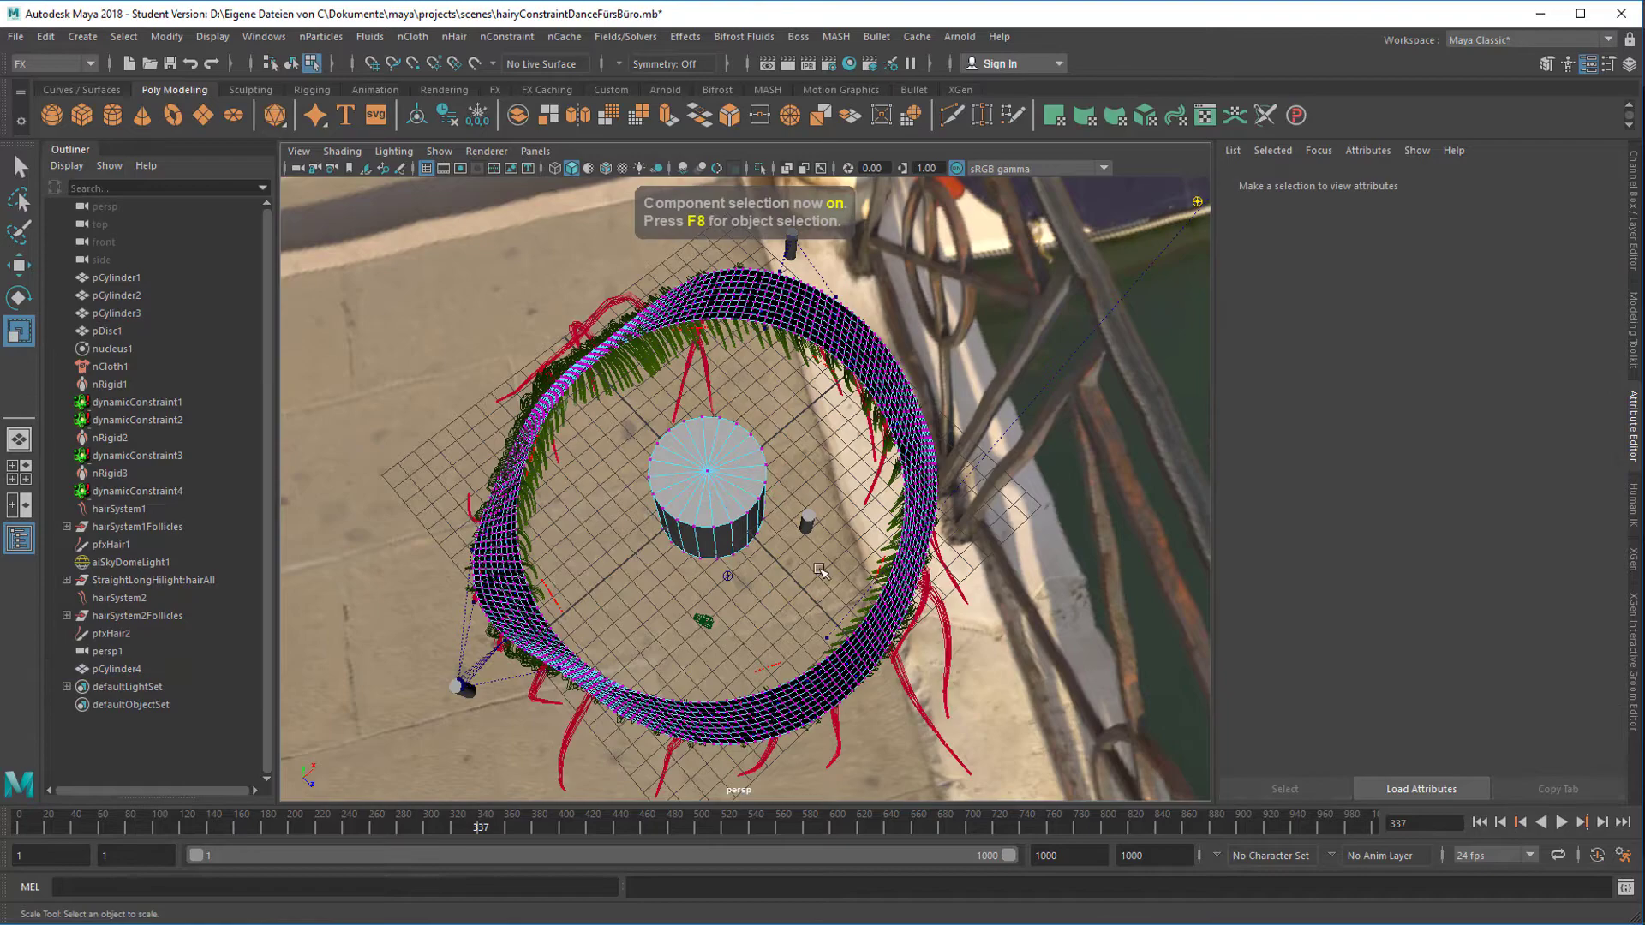
mouse_move(820, 575)
alt+mouse_down()
mouse_move(801, 545)
mouse_move(869, 545)
mouse_move(843, 597)
alt+mouse_up()
alt+right_drag(843, 597, 976, 591)
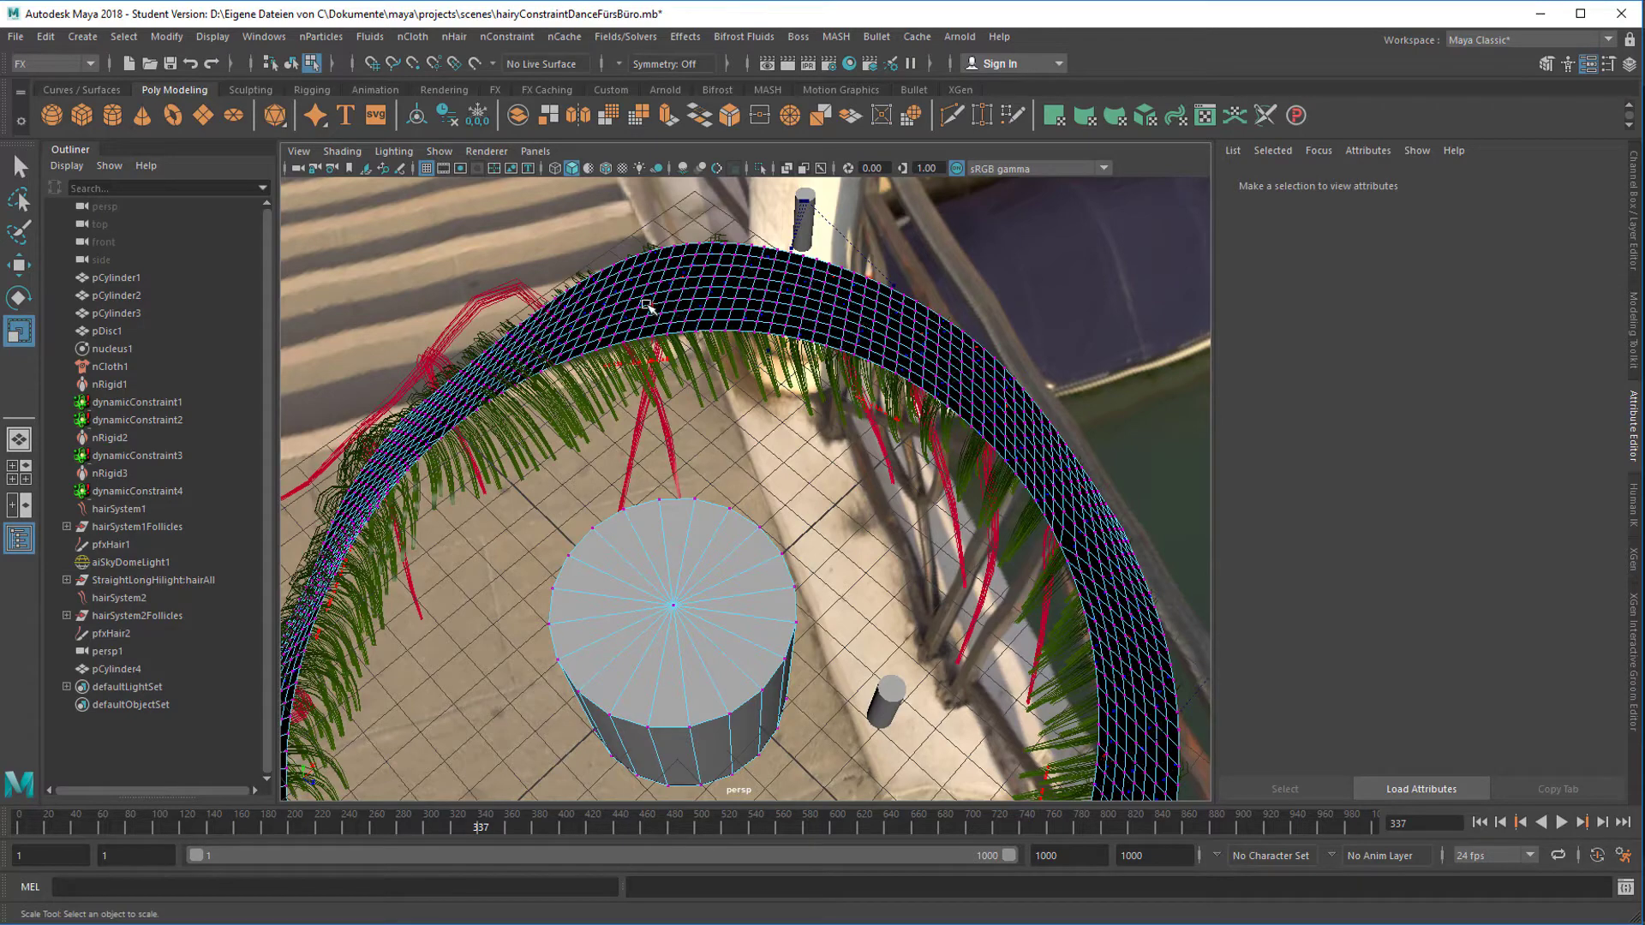
drag(565, 243, 1041, 423)
alt+drag(894, 593, 653, 646)
shift+drag(805, 750, 807, 749)
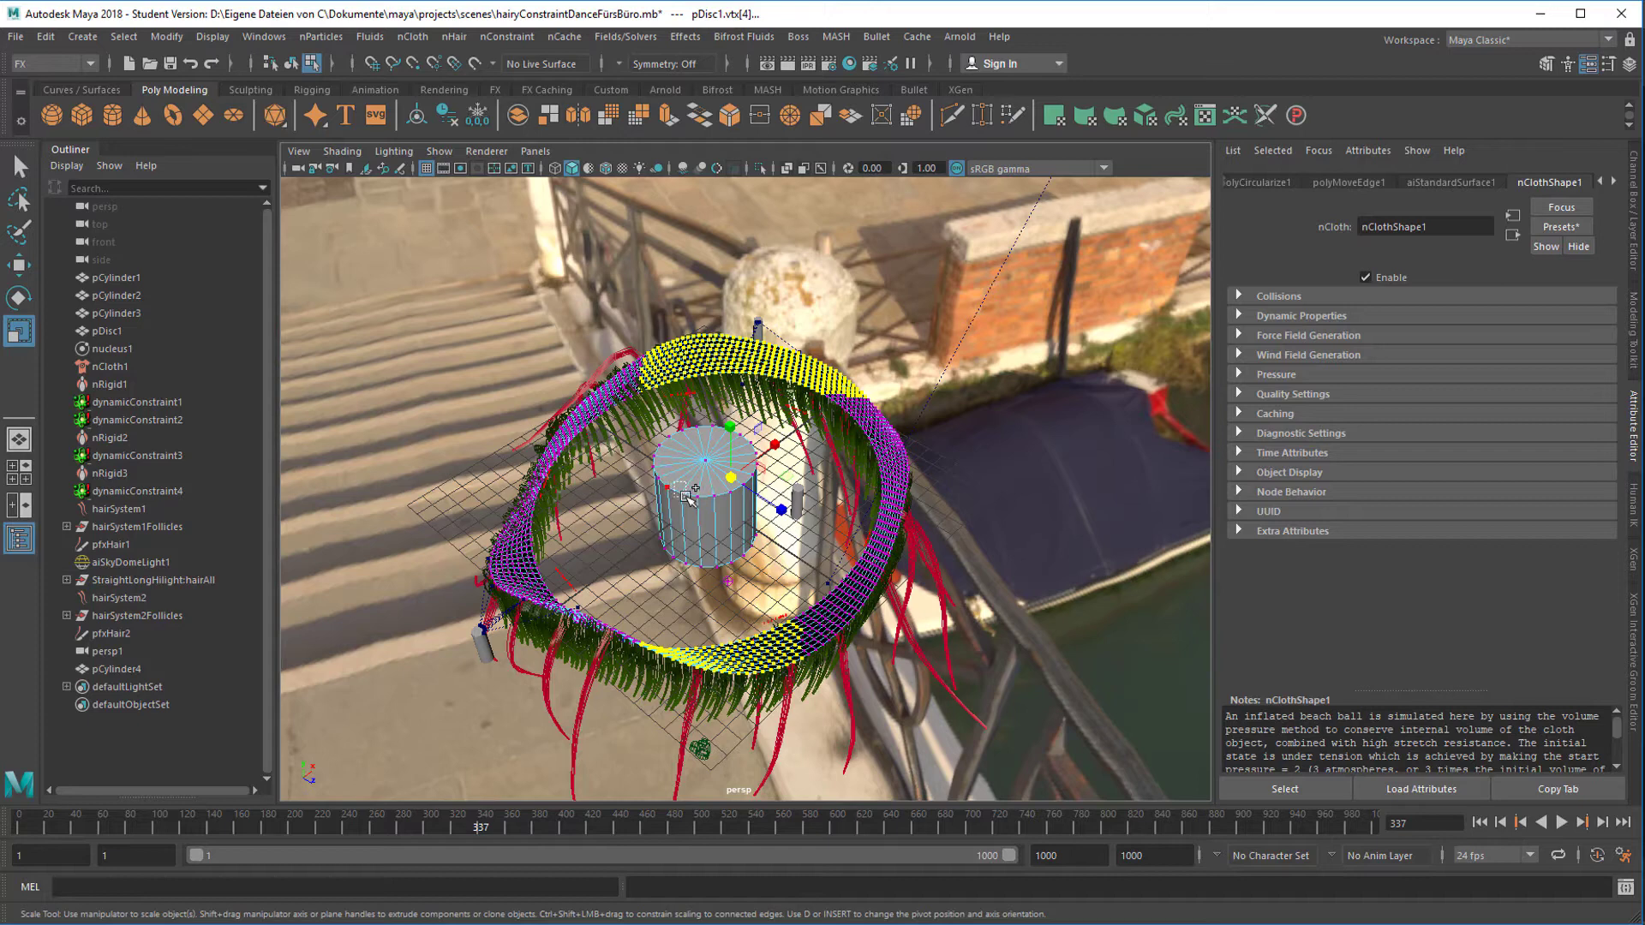
shift+click(728, 501)
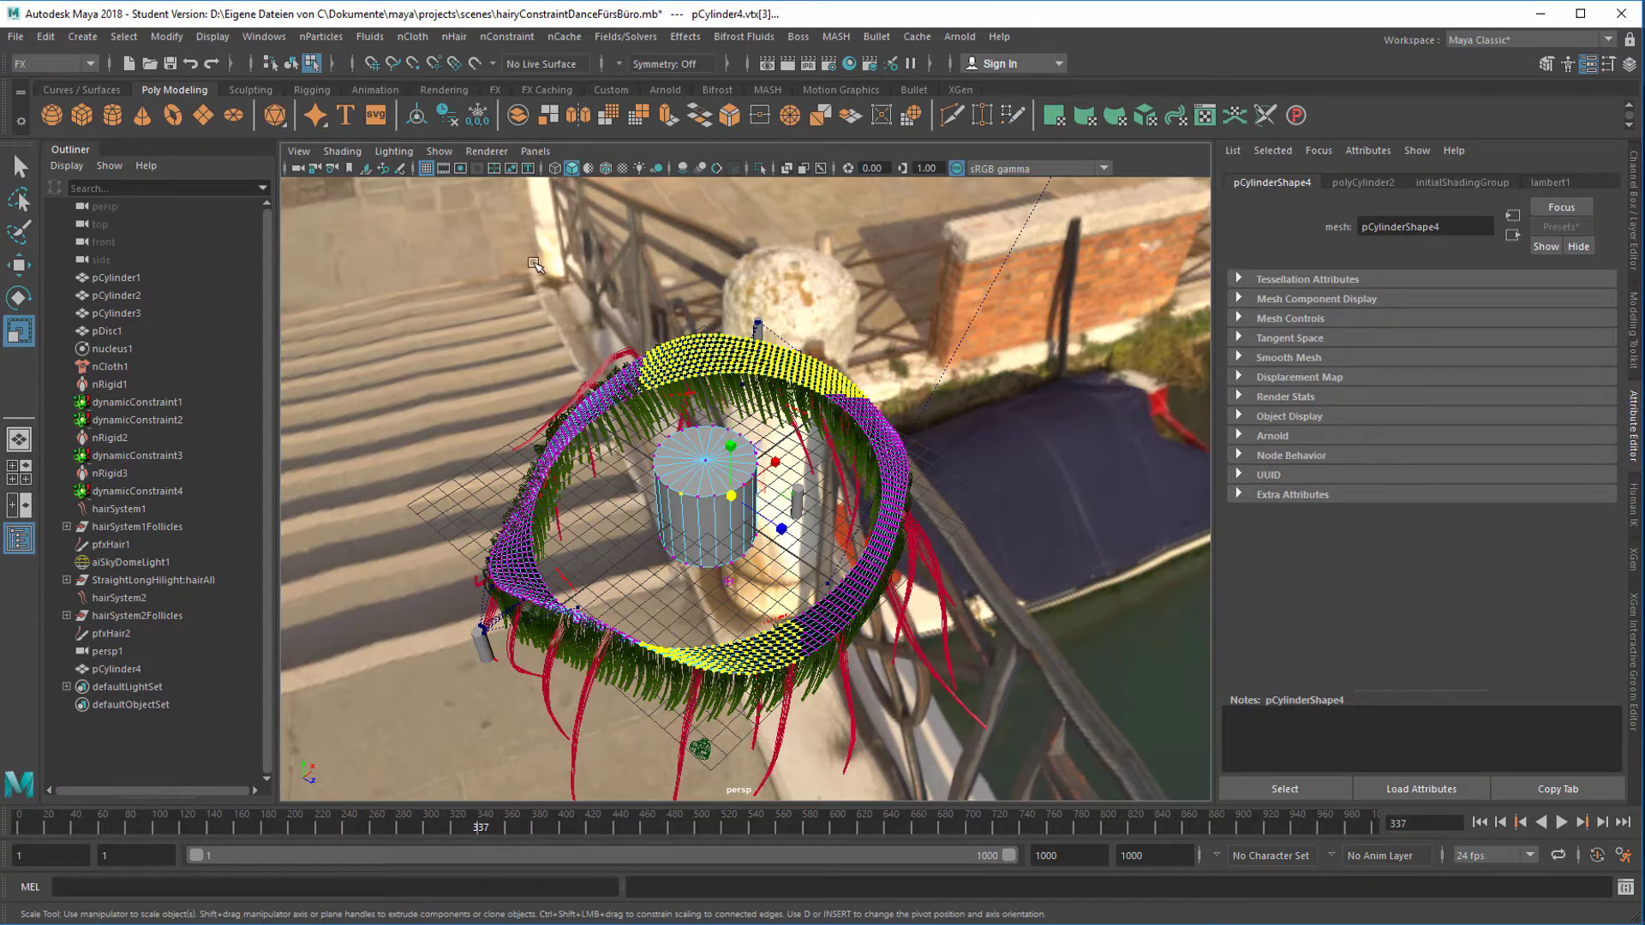
Step: Add an nConstraint Component to Component constraint, creating dynamicConstraint5 and nRigid4
click(508, 37)
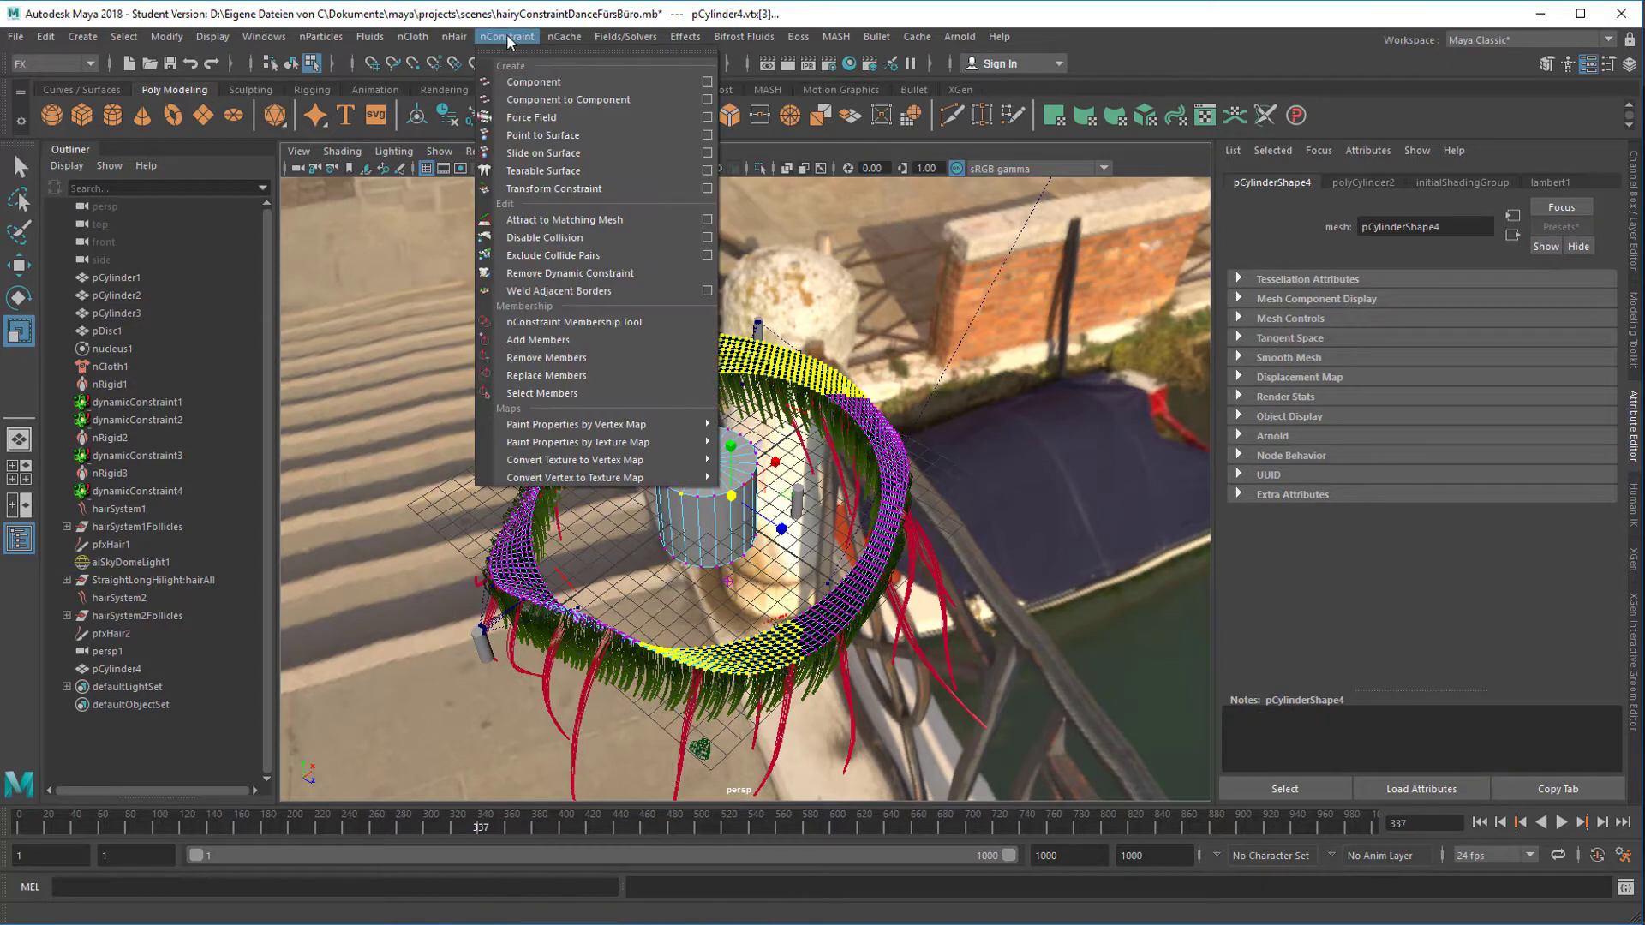
click(528, 96)
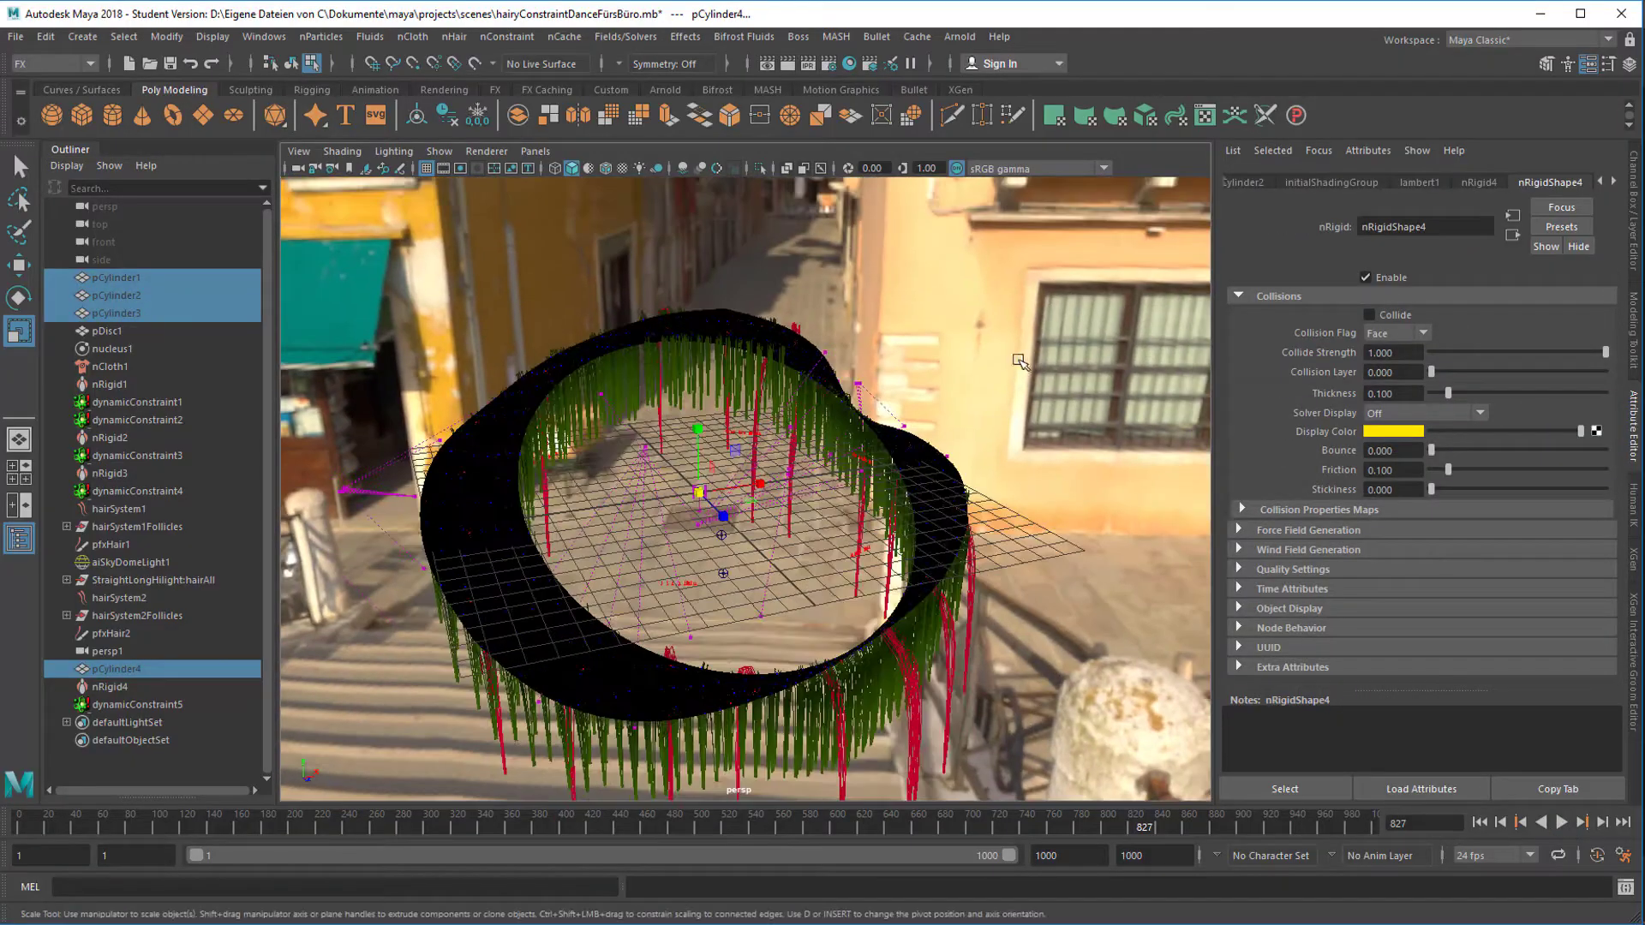
Step: Clear the selection and load aiSkyDomeLight1 into the Attribute Editor
click(1016, 347)
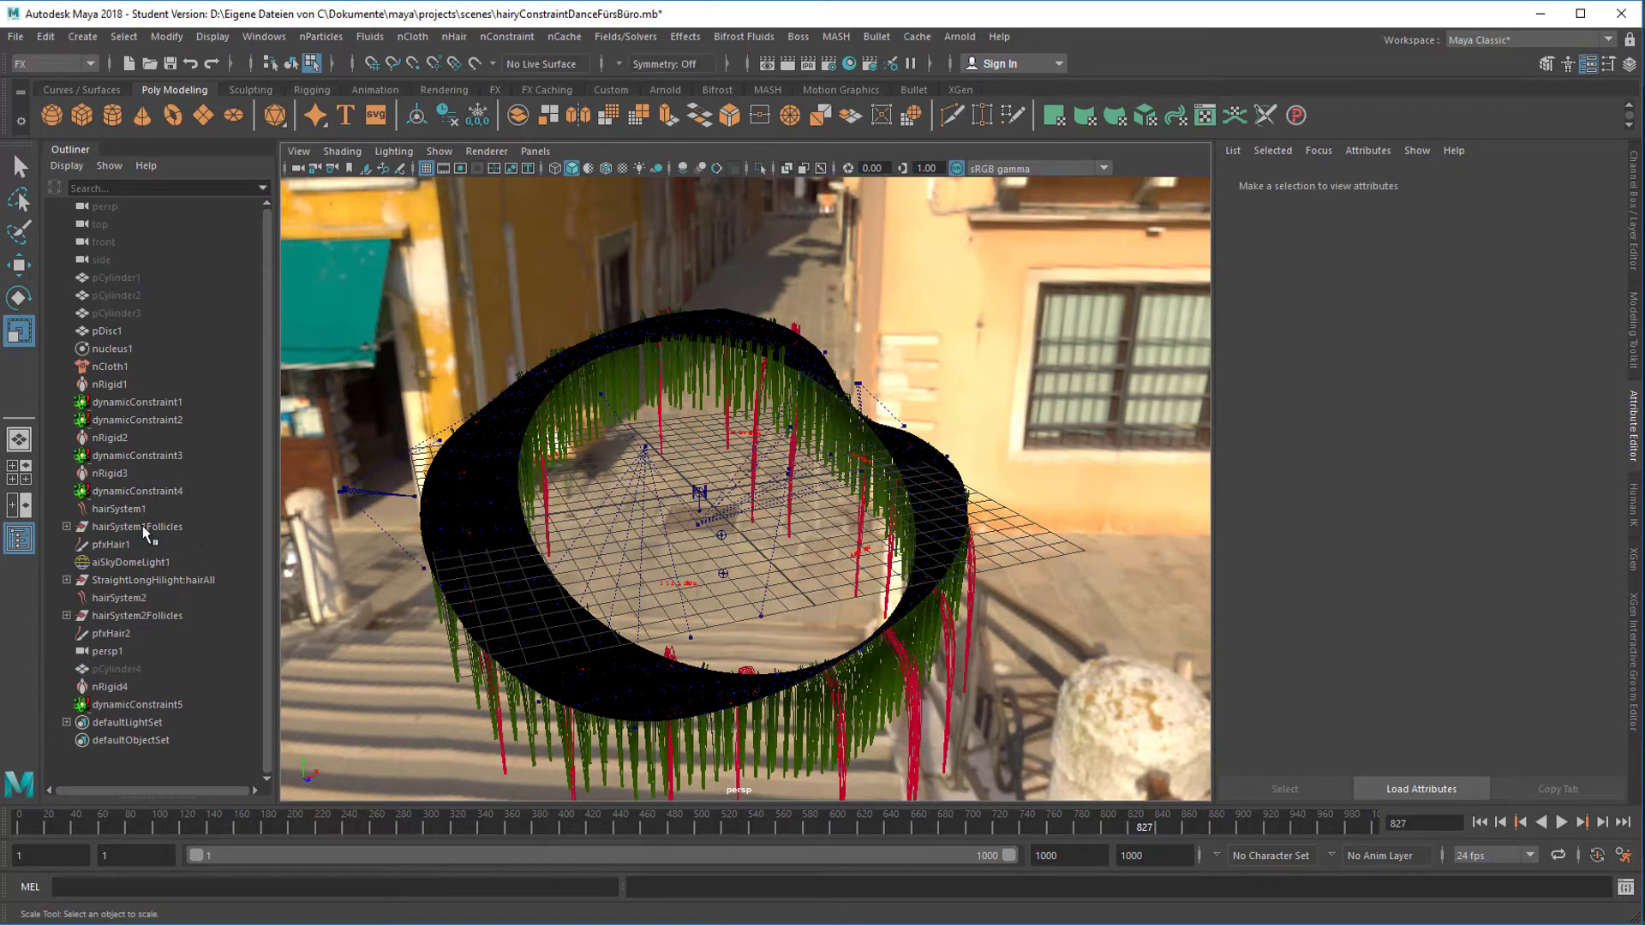
click(130, 562)
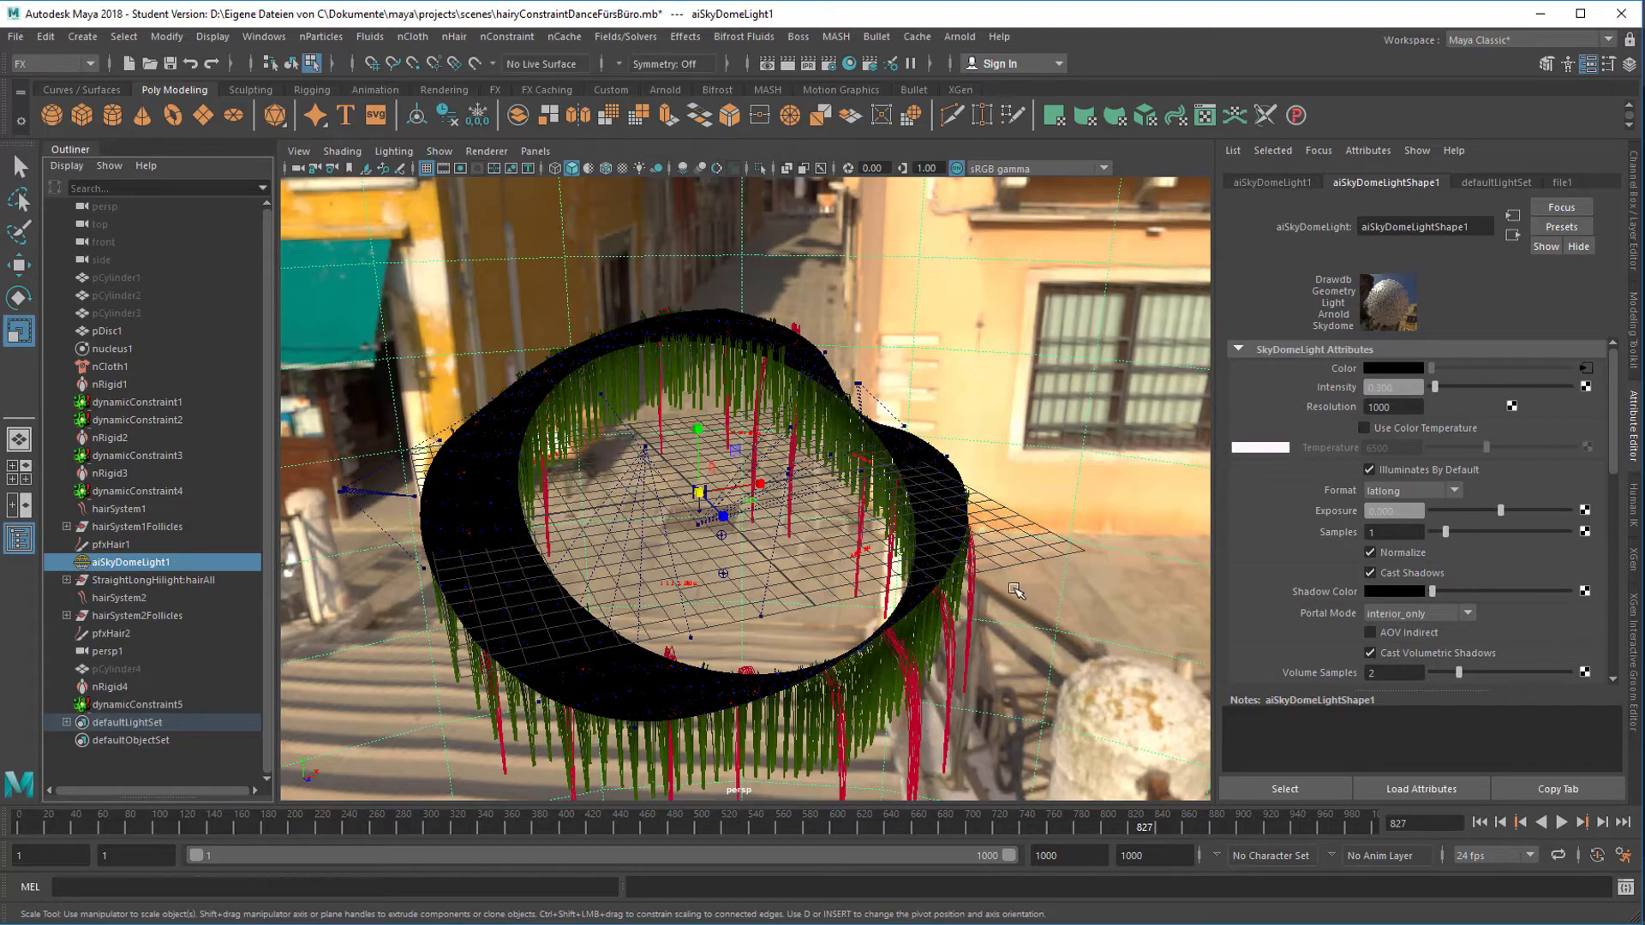
Step: Orbit the camera to view the ring from below
alt+drag(1000, 591, 867, 593)
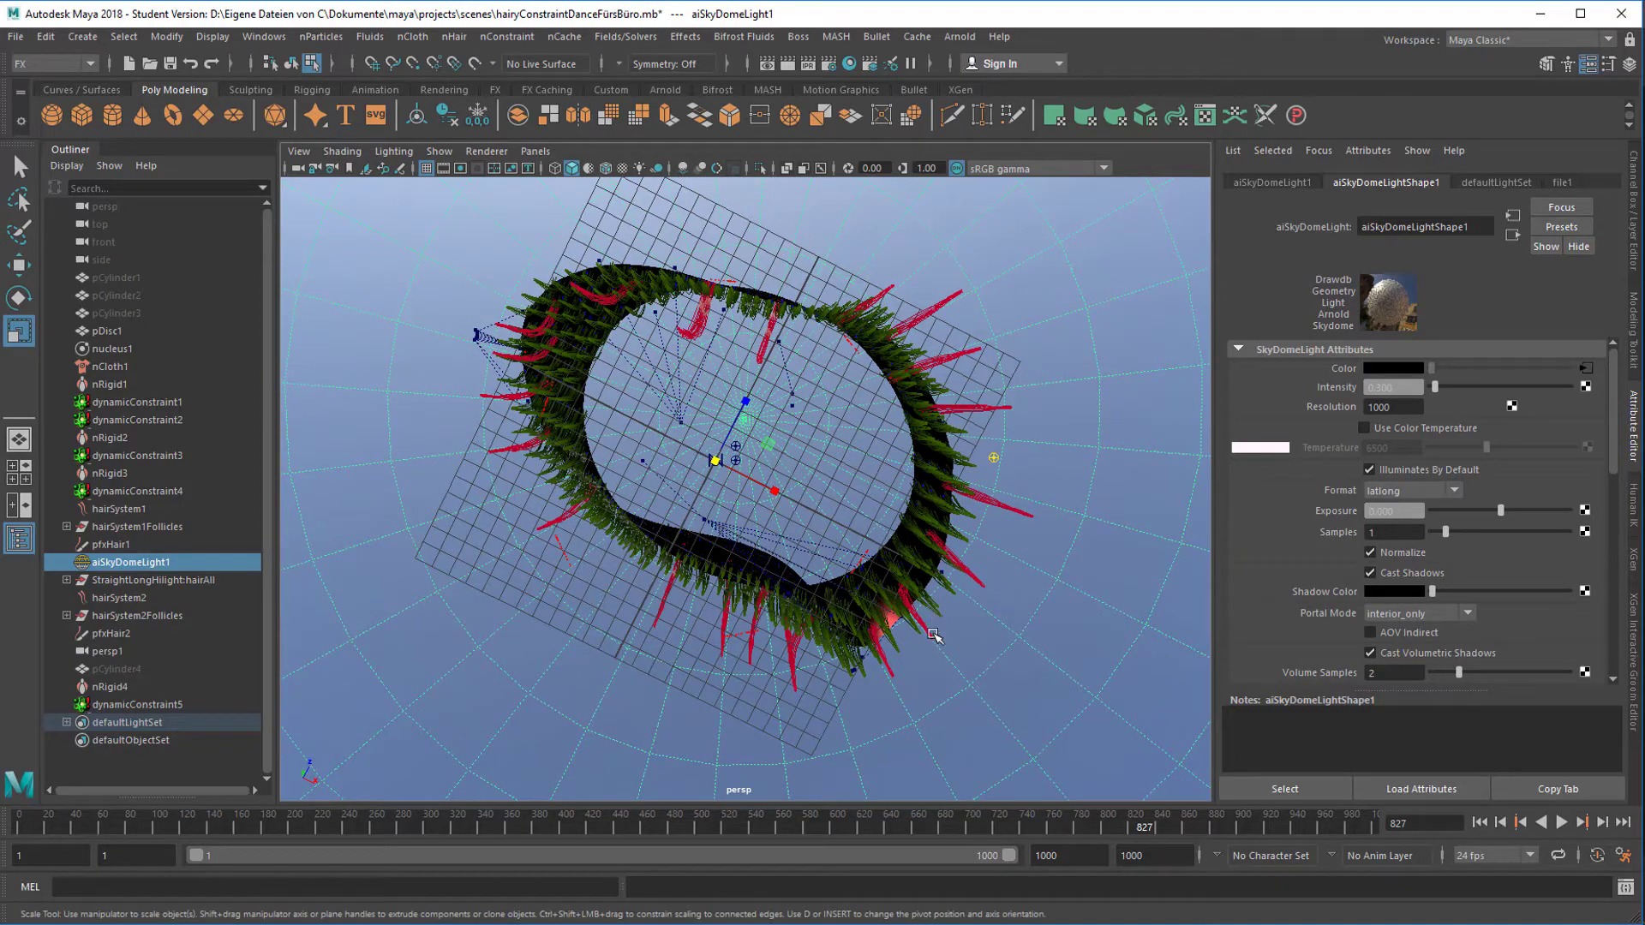